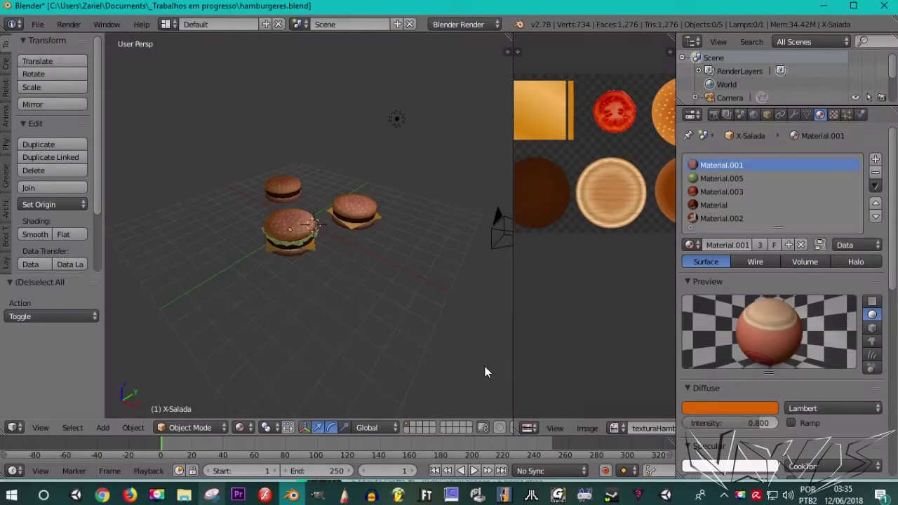
Select and frame the Cheeseburger, then enter its Edit Mode with all vertices deselected
key(a)
mouse_move(429, 337)
middle_down()
mouse_move(392, 313)
mouse_move(427, 310)
mouse_move(448, 334)
middle_up()
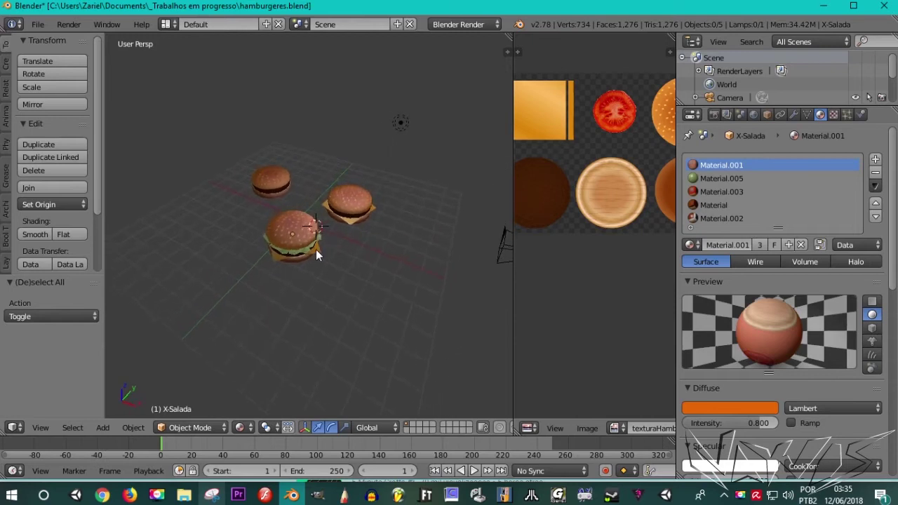
scroll(316, 249, up, 2)
scroll(319, 253, up, 3)
mouse_move(385, 336)
middle_down()
mouse_move(196, 255)
mouse_move(105, 242)
mouse_move(456, 253)
mouse_move(447, 244)
mouse_move(393, 241)
mouse_move(371, 269)
mouse_move(394, 288)
mouse_move(381, 290)
middle_up()
scroll(447, 243, down, 5)
right_click(194, 215)
key(KP_Decimal)
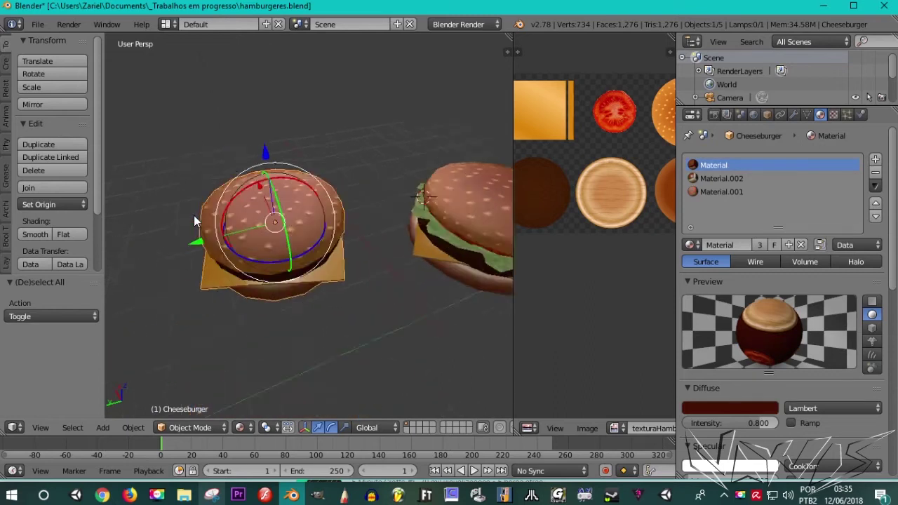
mouse_move(193, 216)
middle_down()
mouse_move(493, 211)
mouse_move(134, 201)
middle_up()
key(Tab)
key(a)
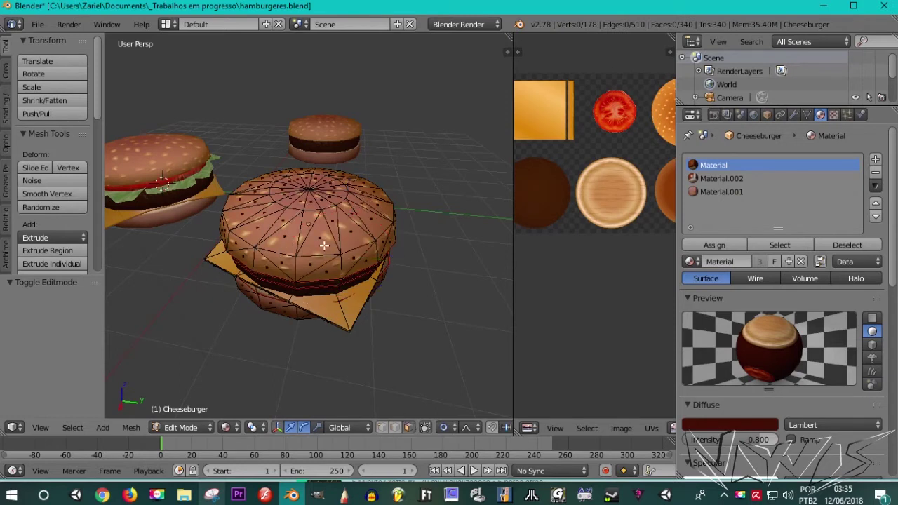
Check the Cheeseburger's cheese and patty face materials, then view its full UV layout
right_click(324, 247)
middle_drag(324, 247, 378, 260)
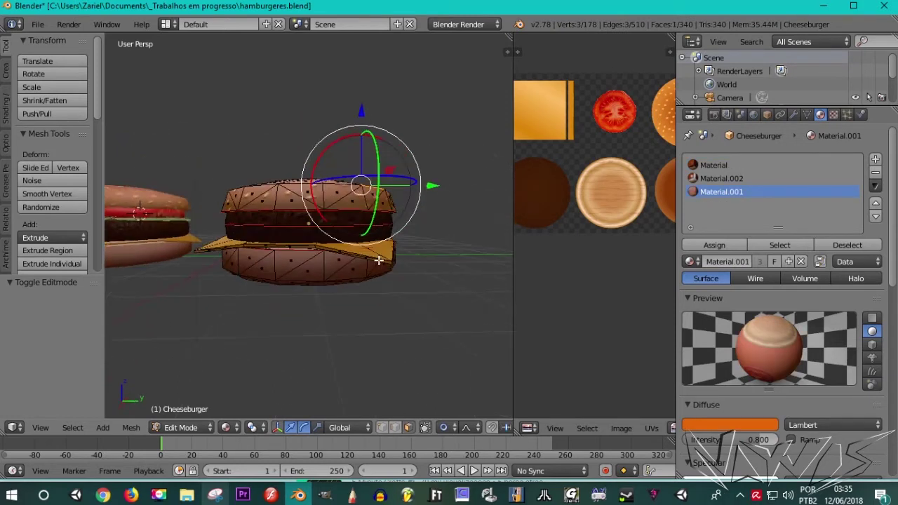
right_click(351, 249)
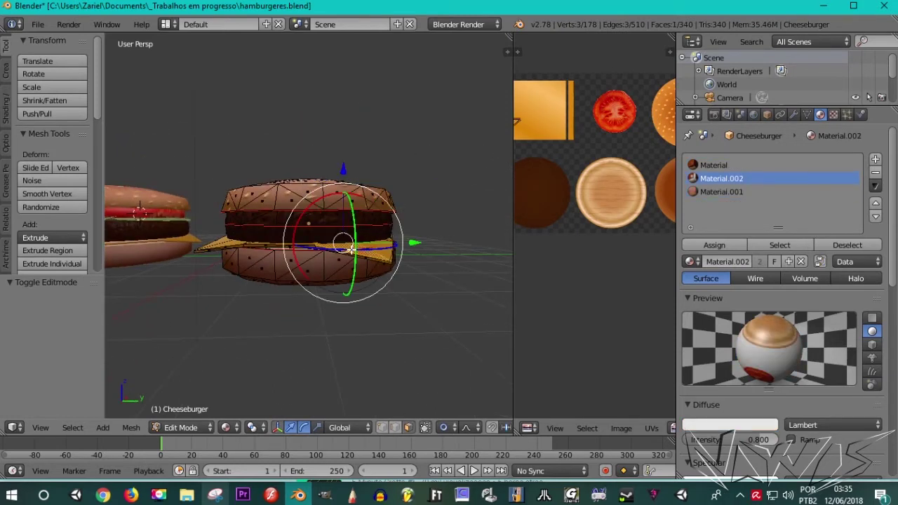
scroll(351, 248, up, 4)
right_click(303, 218)
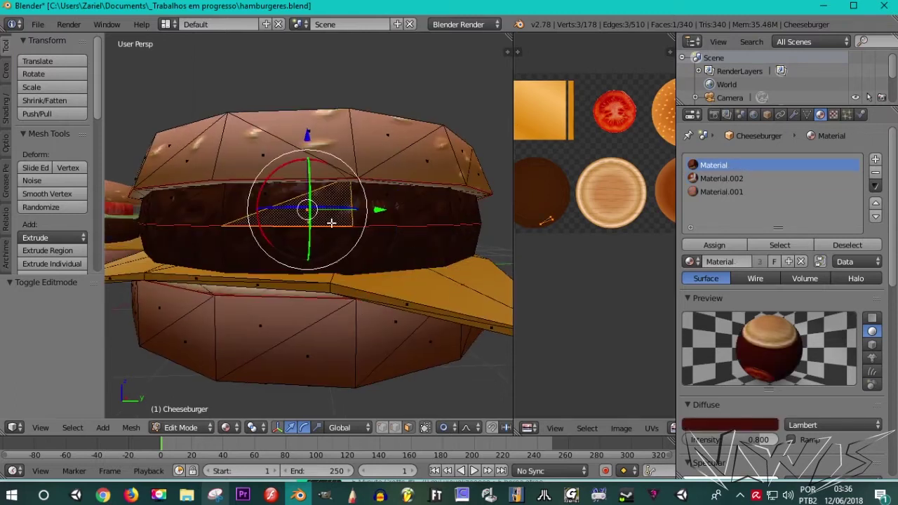
middle_drag(327, 222, 313, 248)
key(a)
key(a)
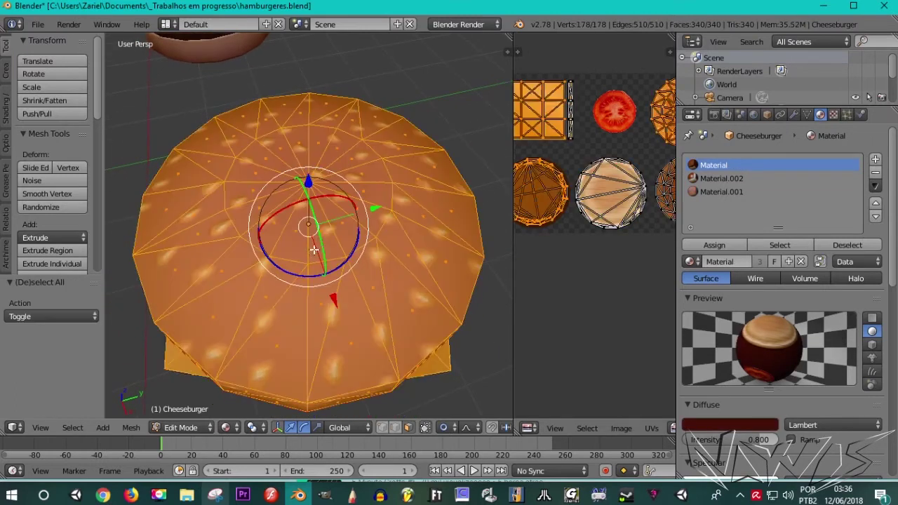
middle_drag(366, 316, 253, 247)
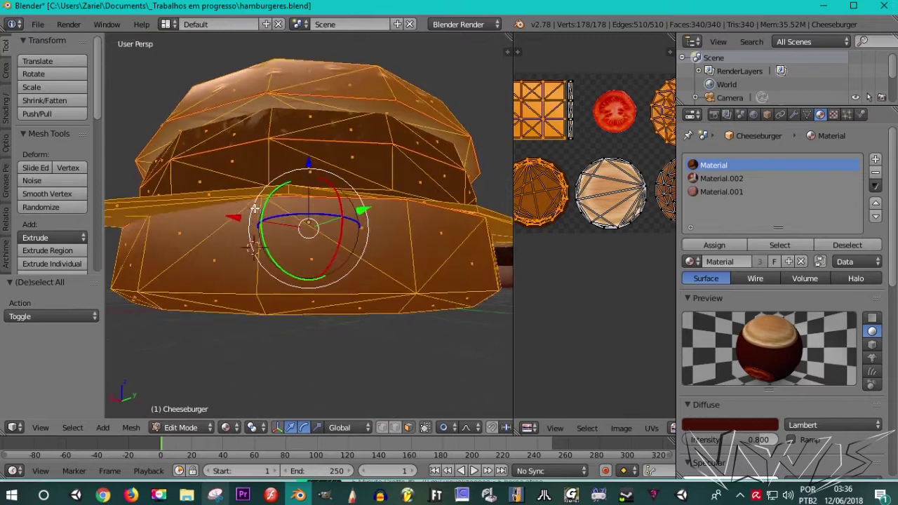
middle_drag(255, 209, 318, 237)
scroll(317, 237, down, 2)
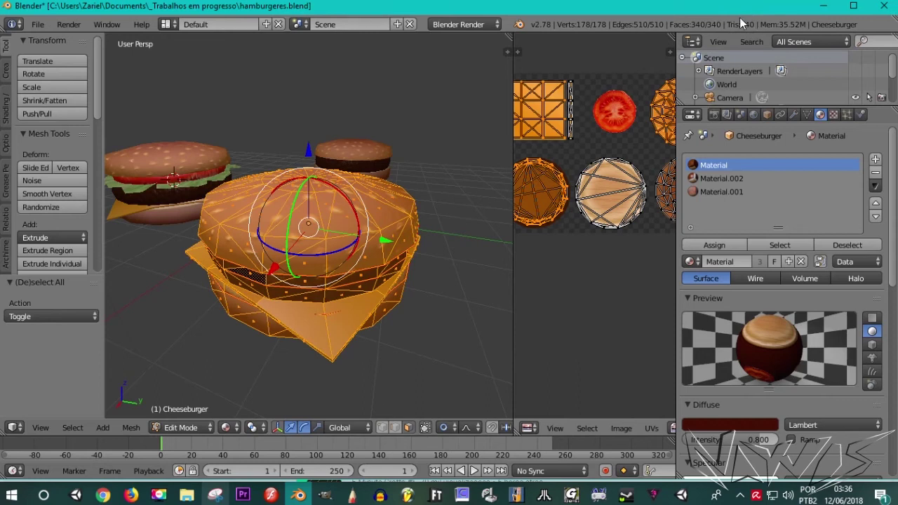
Enter Edit Mode on the Hamburger and X-Salada in turn to view their UV layouts
key(Tab)
right_click(373, 152)
key(Tab)
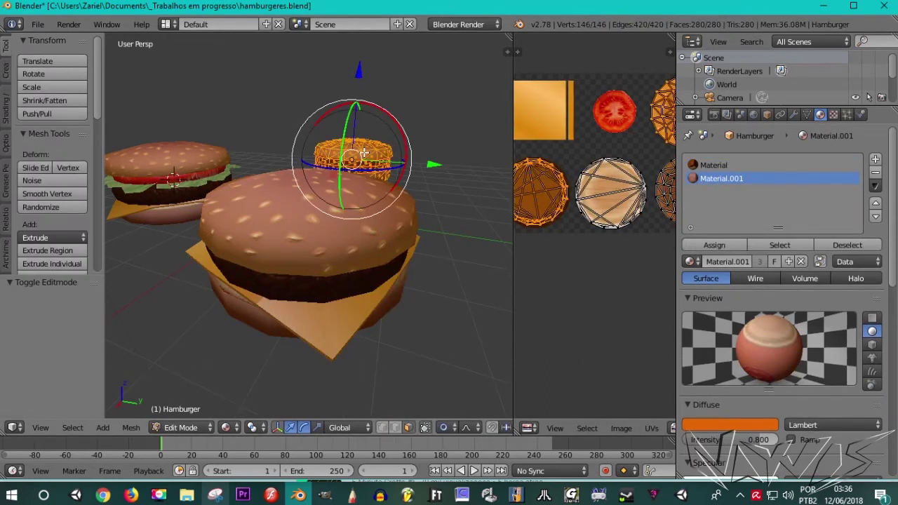
key(Tab)
right_click(184, 162)
key(Tab)
key(a)
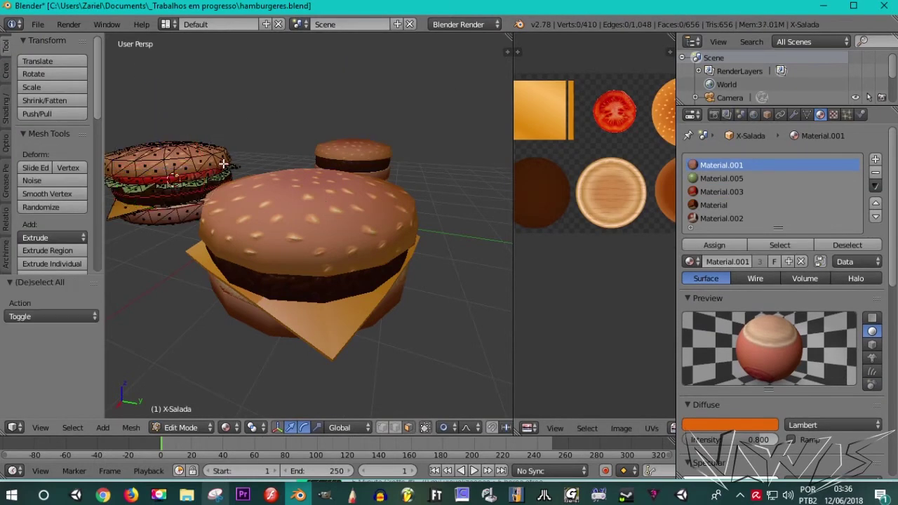
key(a)
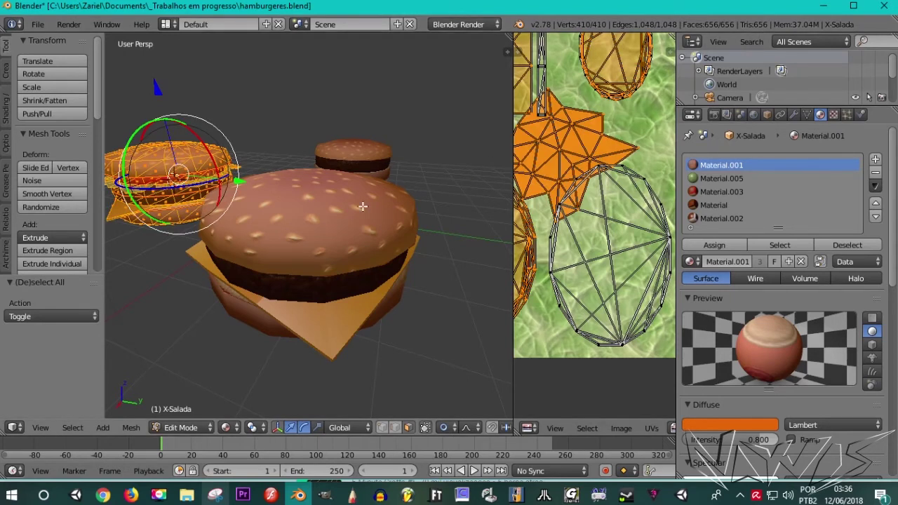
key(Tab)
Back in Object Mode, reselect the Cheeseburger and orbit to a higher angle over the burgers
right_click(318, 232)
mouse_move(298, 223)
middle_down()
mouse_move(223, 271)
mouse_move(284, 295)
middle_up()
scroll(283, 289, down, 3)
mouse_move(206, 298)
middle_down()
mouse_move(206, 311)
mouse_move(297, 303)
mouse_move(283, 311)
middle_up()
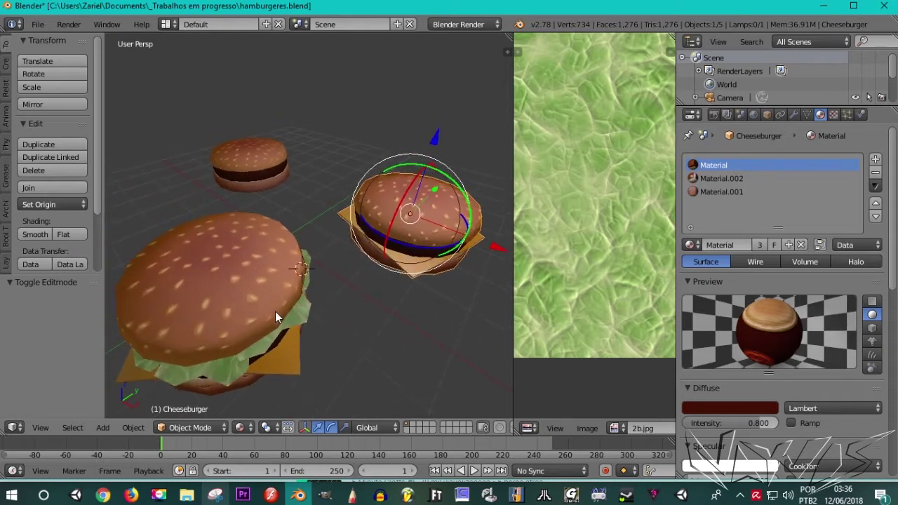
Render the burgers from camera view, inspect the Material.002 and Material.001 slots, then close the render
key(KP_0)
key(F12)
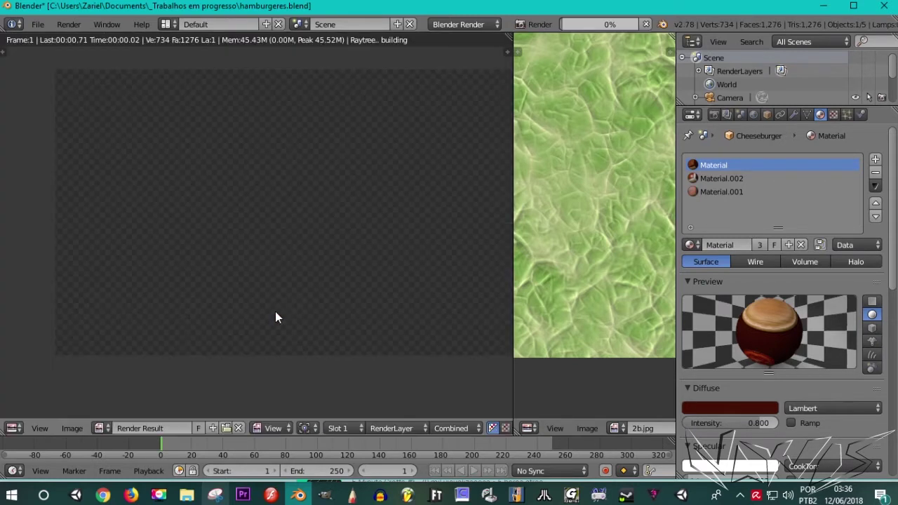
mouse_move(292, 276)
middle_down()
mouse_move(270, 264)
mouse_move(221, 265)
middle_up()
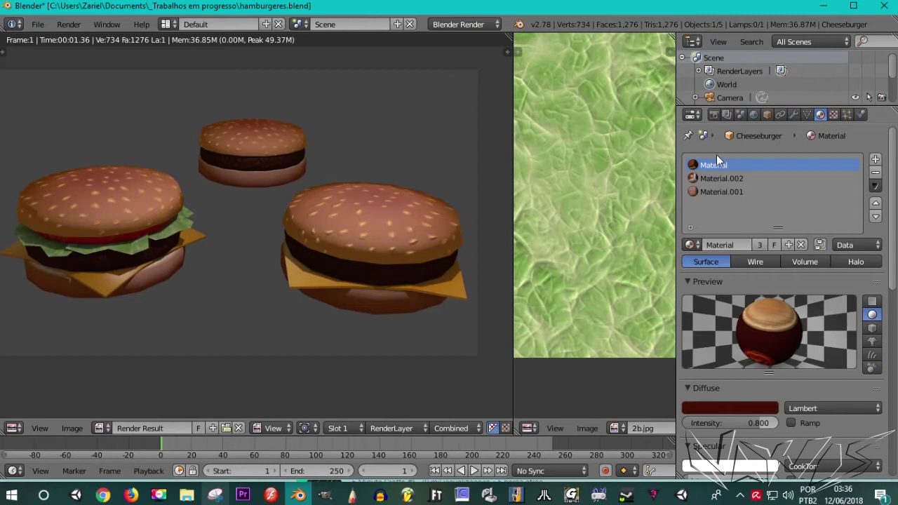
click(715, 176)
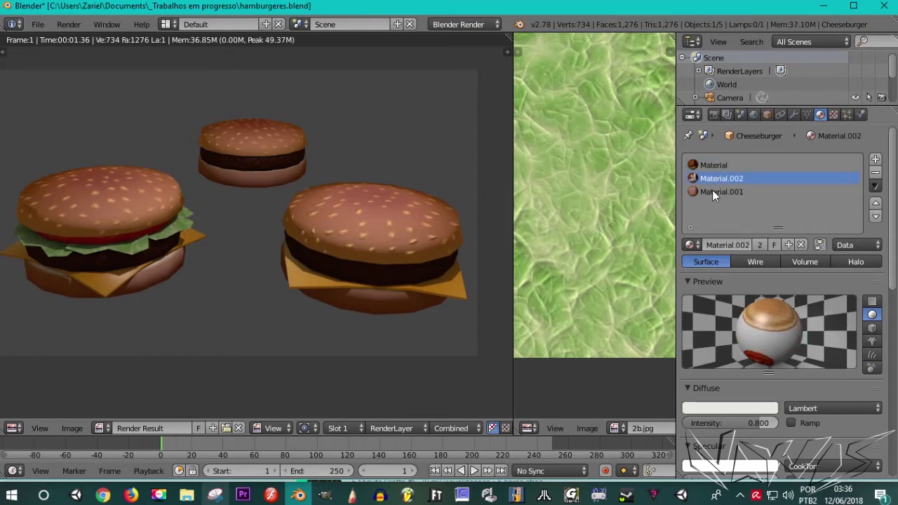
click(711, 191)
key(Escape)
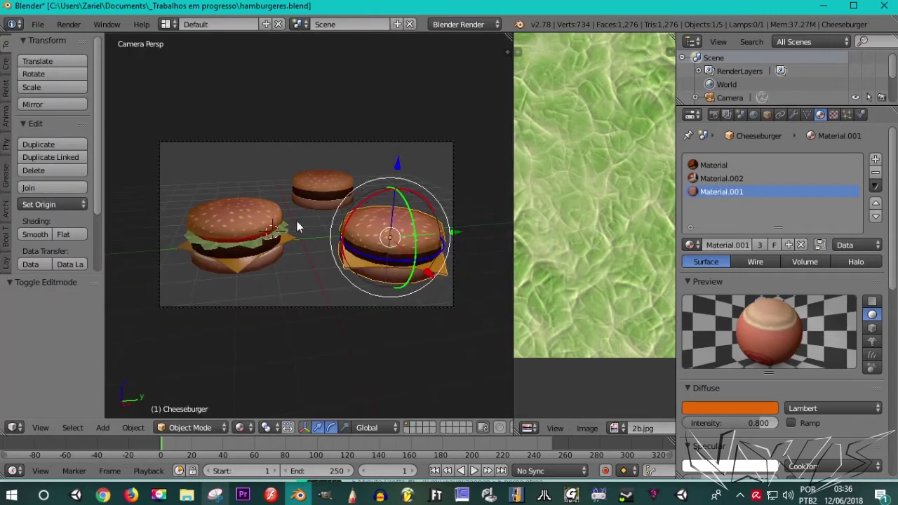
Review the X-Salada's Material.005, Material.003, Material and Material.002 slots
right_click(272, 234)
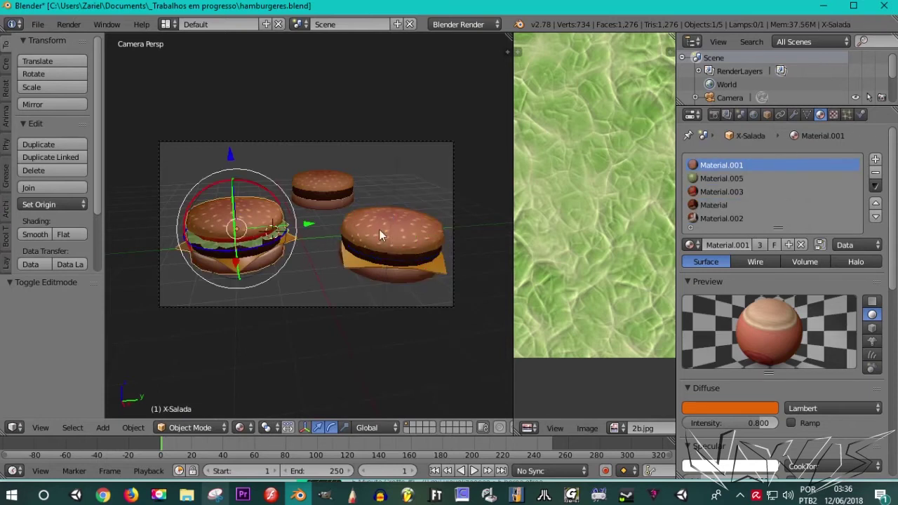
click(719, 180)
click(714, 192)
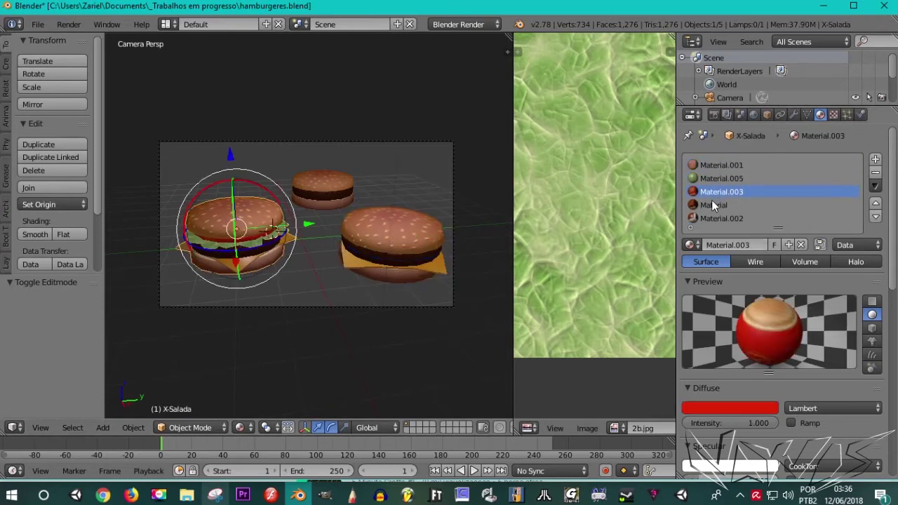
click(712, 205)
click(708, 219)
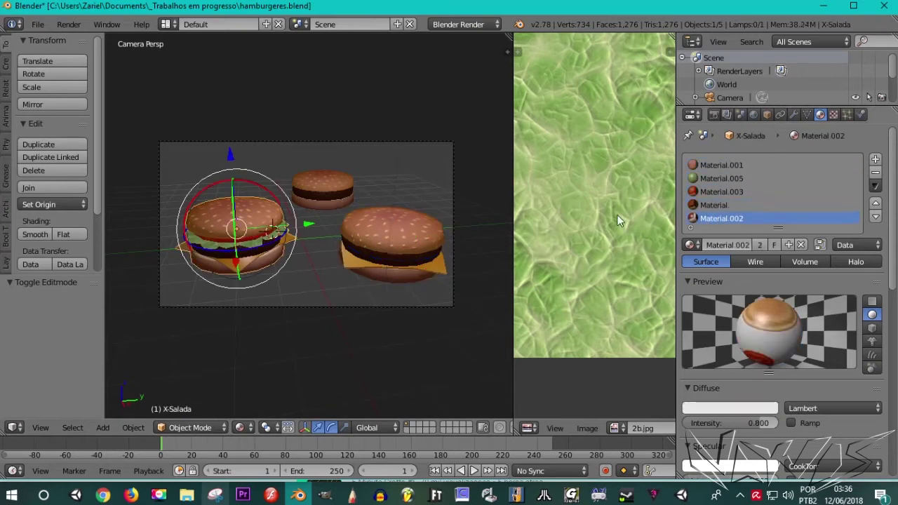
Review the Hamburger's Material and Material.001 slots and recentre the green texture
right_click(341, 195)
click(709, 165)
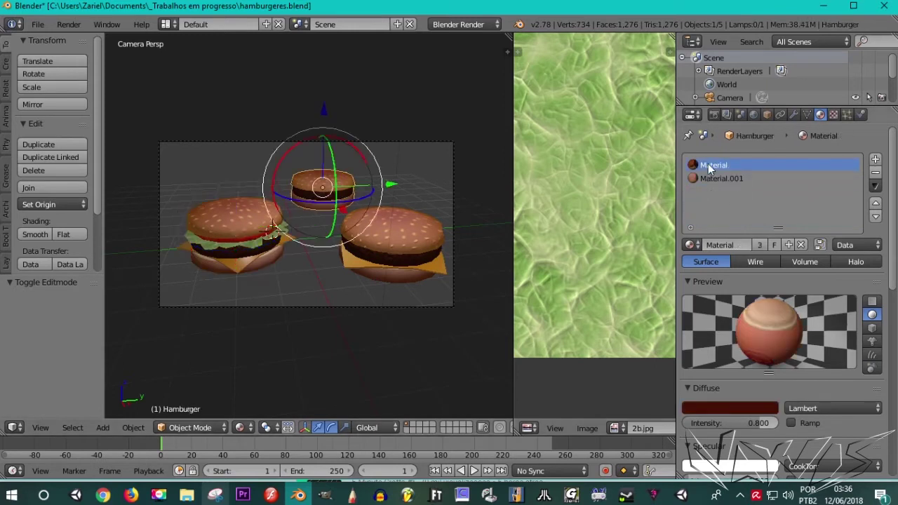
click(706, 177)
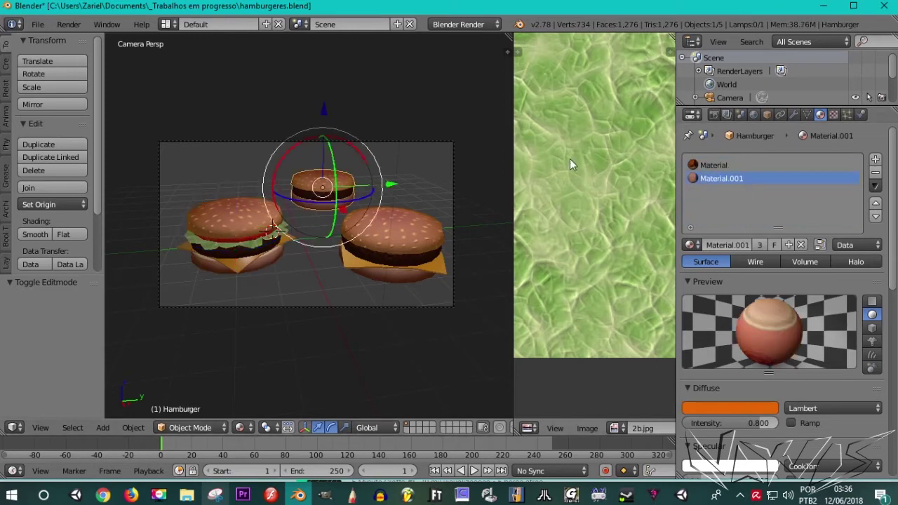
scroll(587, 177, down, 4)
middle_drag(587, 177, 594, 211)
scroll(595, 211, up, 3)
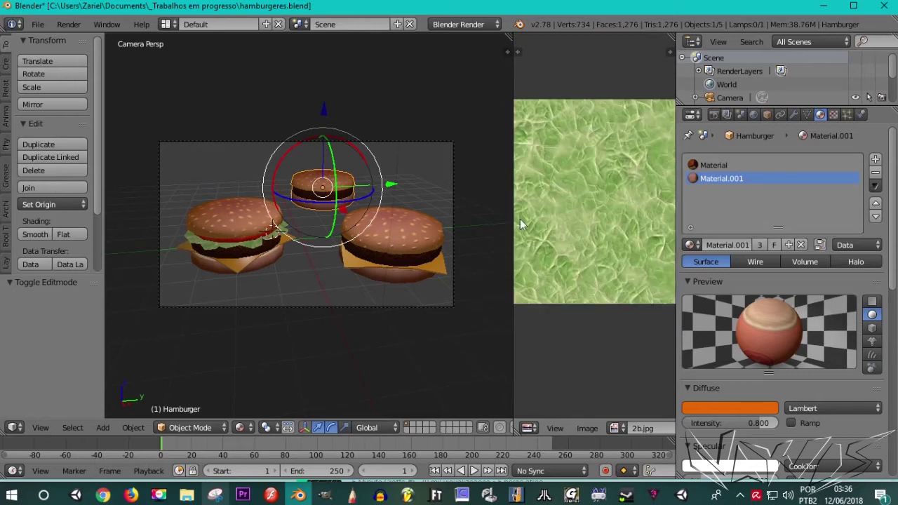
Check one X-Salada lettuce face's UVs, make Material.001 active, and list the loaded images
right_click(252, 250)
key(Tab)
right_click(256, 241)
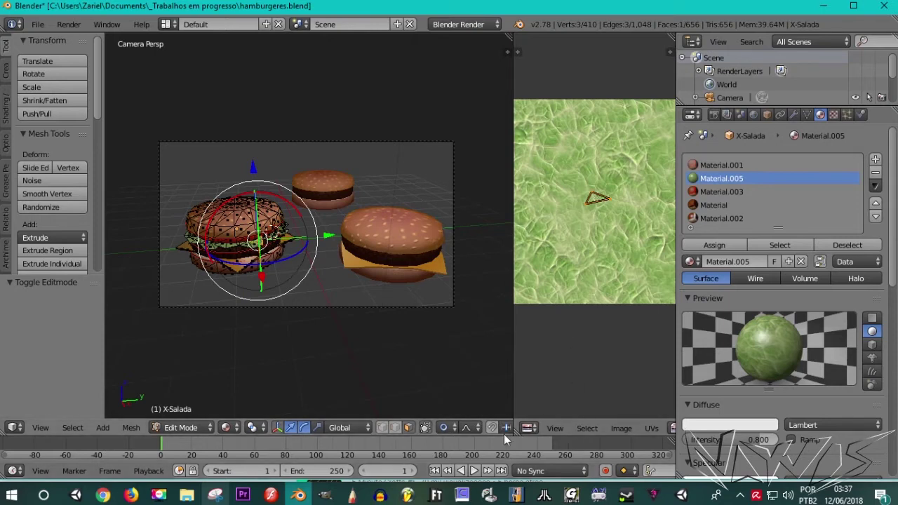
key(Tab)
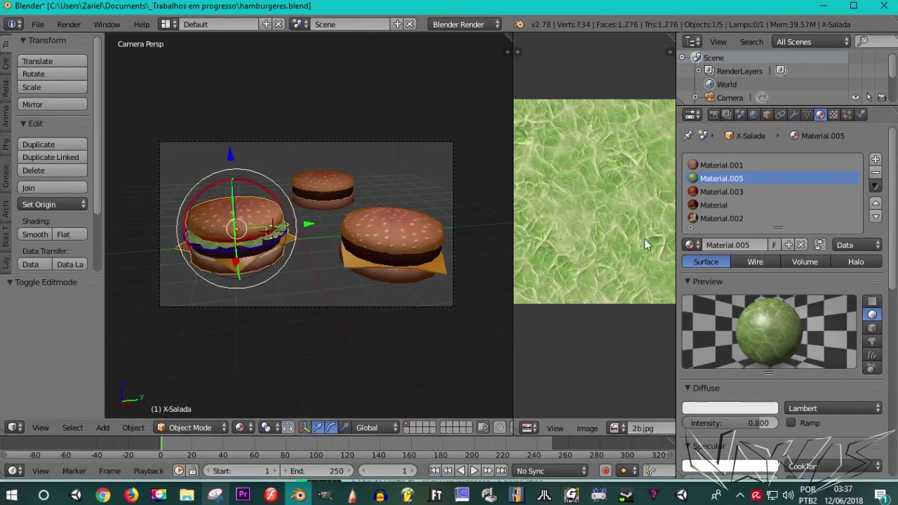
click(719, 162)
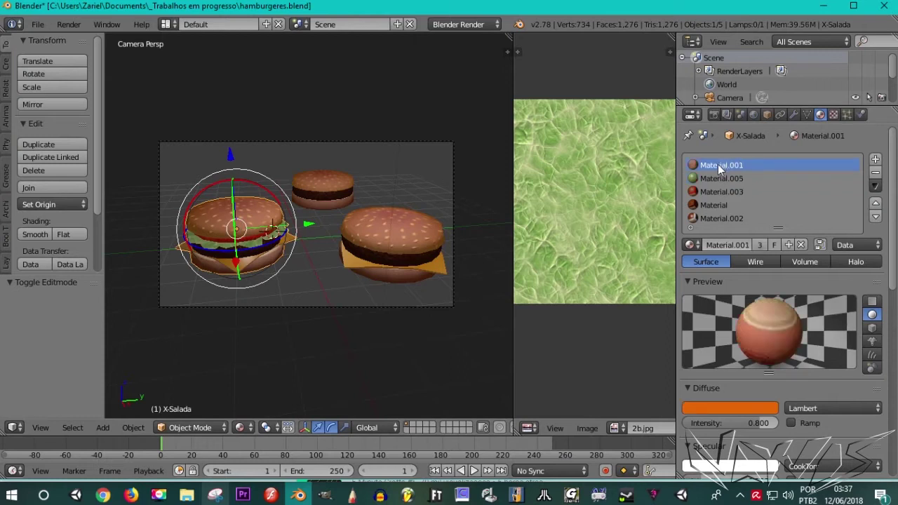
click(615, 428)
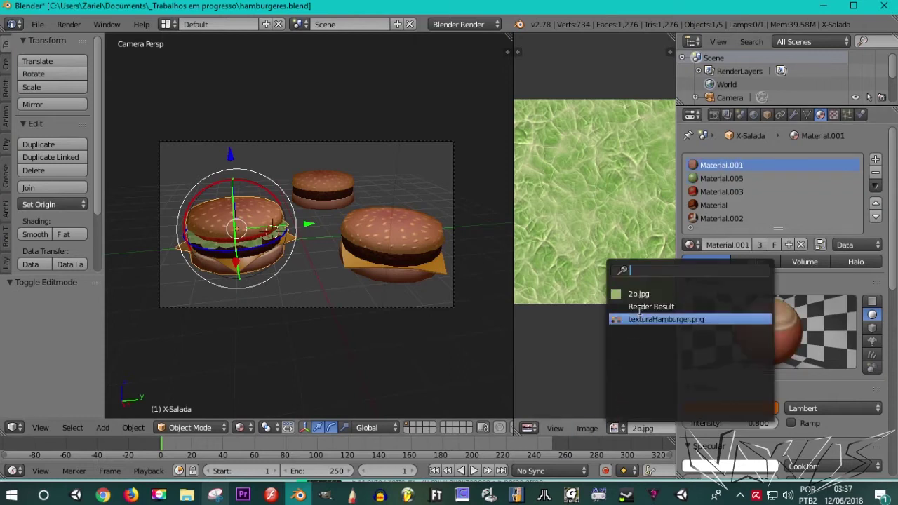
Display texturaHamburger.png in the Image Editor and inspect it in a maximized view
click(617, 319)
scroll(597, 297, up, 2)
scroll(593, 236, up, 2)
mouse_move(594, 237)
middle_down()
mouse_move(640, 251)
mouse_move(624, 258)
middle_up()
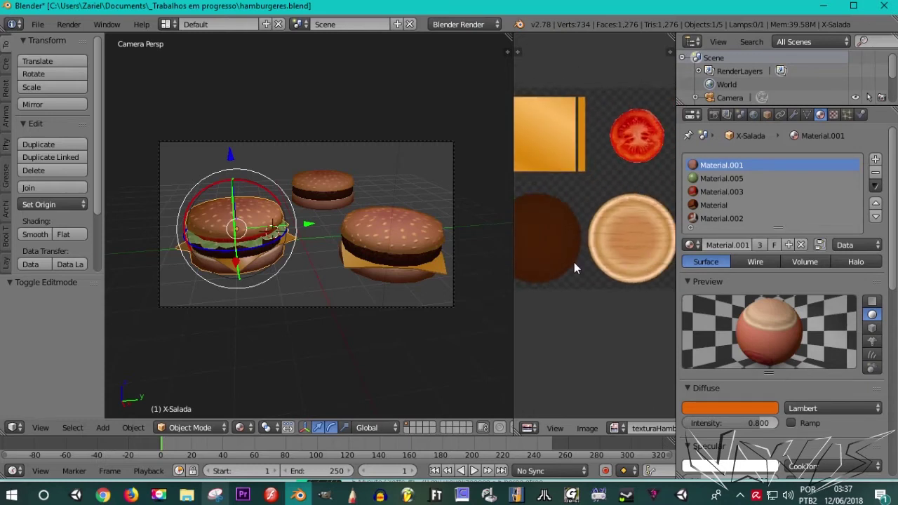
key(shift+space)
scroll(582, 253, up, 3)
mouse_move(577, 243)
middle_down()
mouse_move(503, 309)
mouse_move(529, 312)
middle_up()
scroll(619, 329, down, 3)
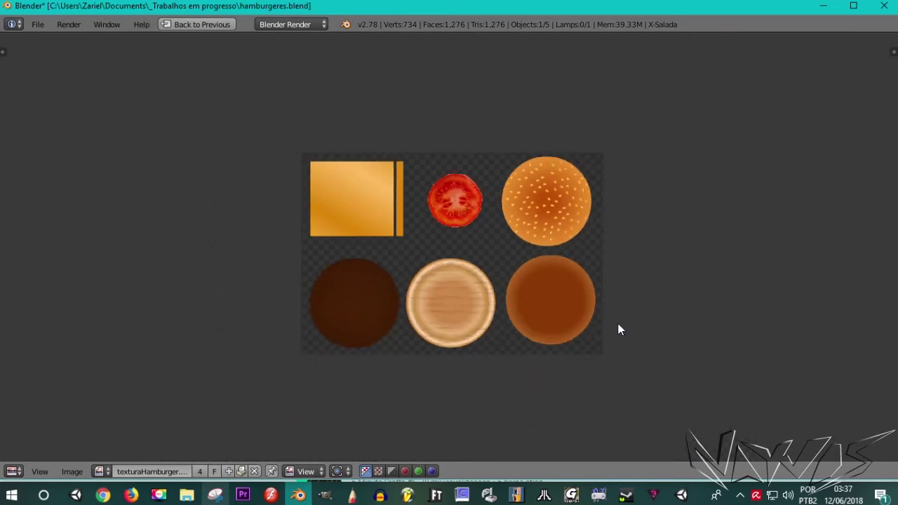
scroll(317, 319, up, 2)
scroll(320, 318, down, 1)
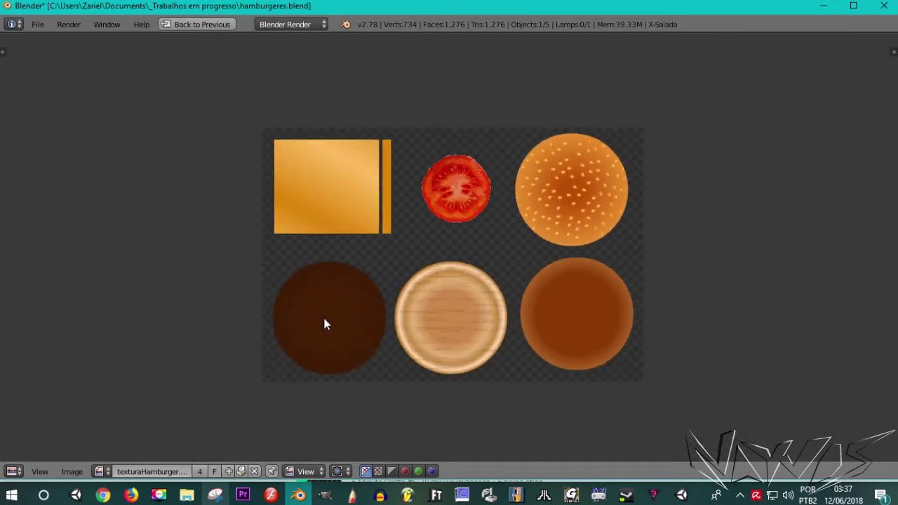
key(shift+space)
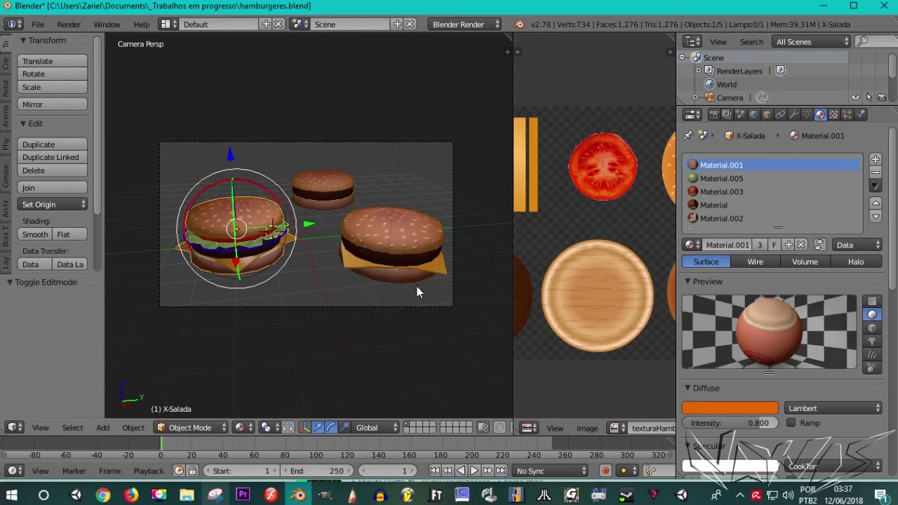
mouse_move(417, 298)
middle_down()
mouse_move(438, 296)
mouse_move(409, 305)
middle_up()
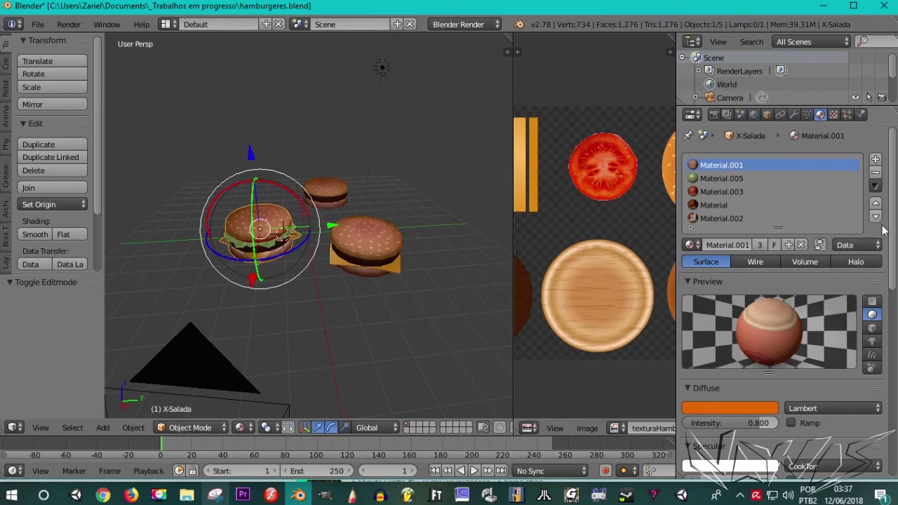
scroll(870, 253, down, 2)
scroll(883, 243, up, 2)
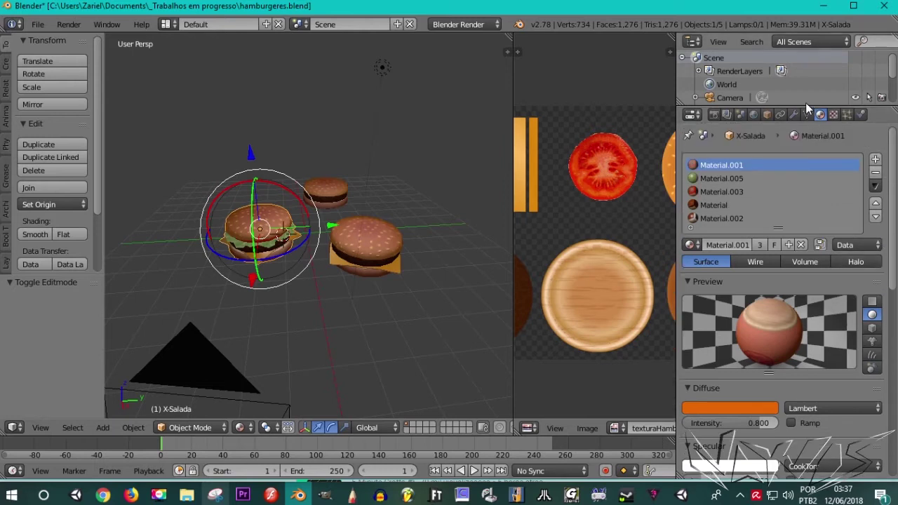
drag(801, 107, 802, 46)
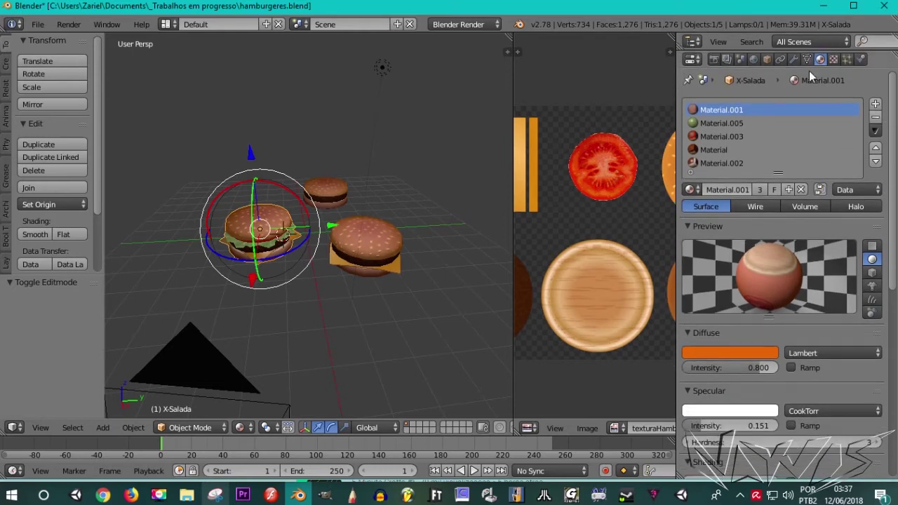
Collapse Diffuse and Specular, then make Material.001, Material.005 and Material.003 shadeless
scroll(839, 391, down, 1)
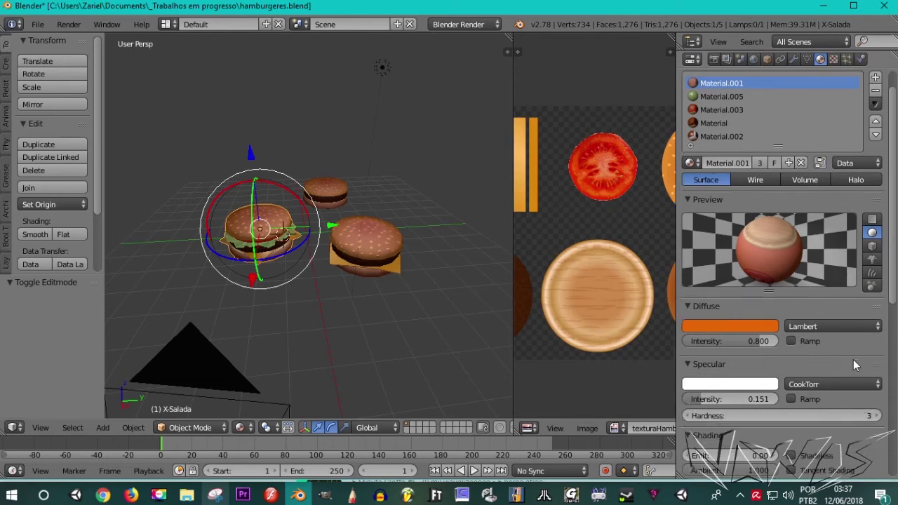
click(689, 306)
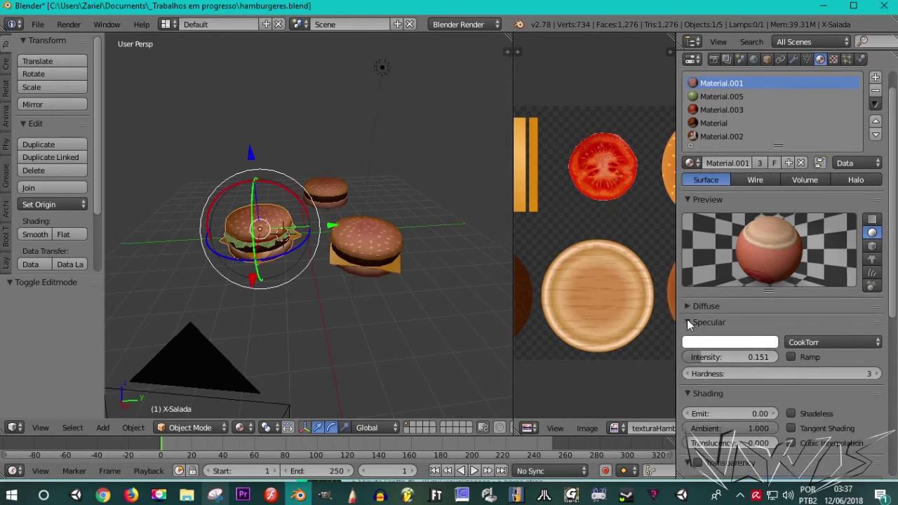
click(690, 322)
click(791, 358)
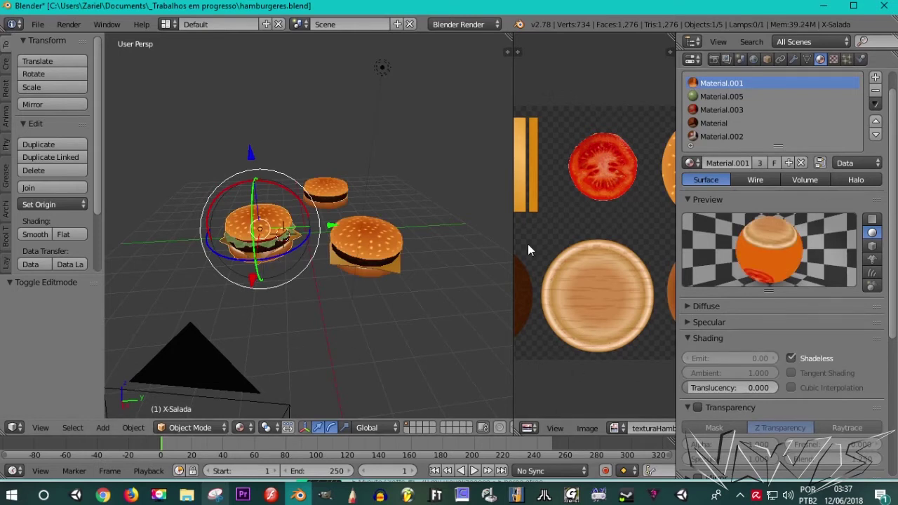
click(717, 94)
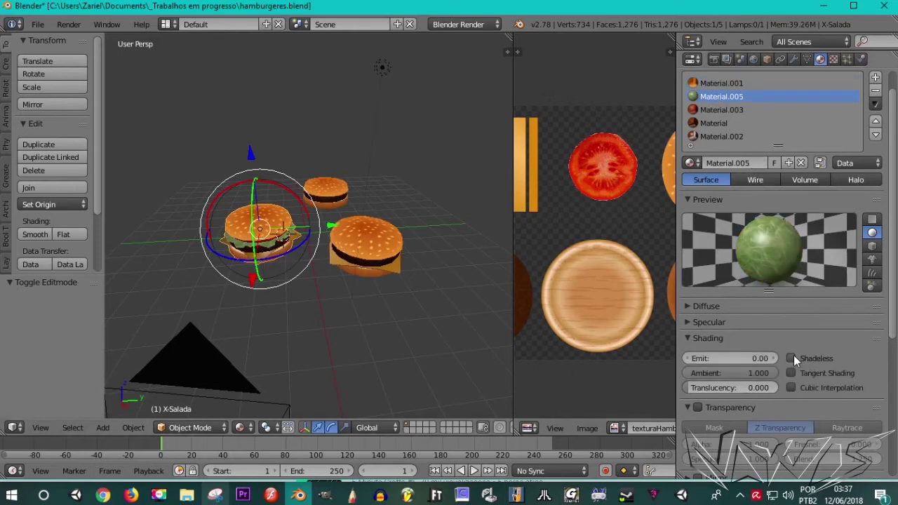
click(791, 358)
click(708, 110)
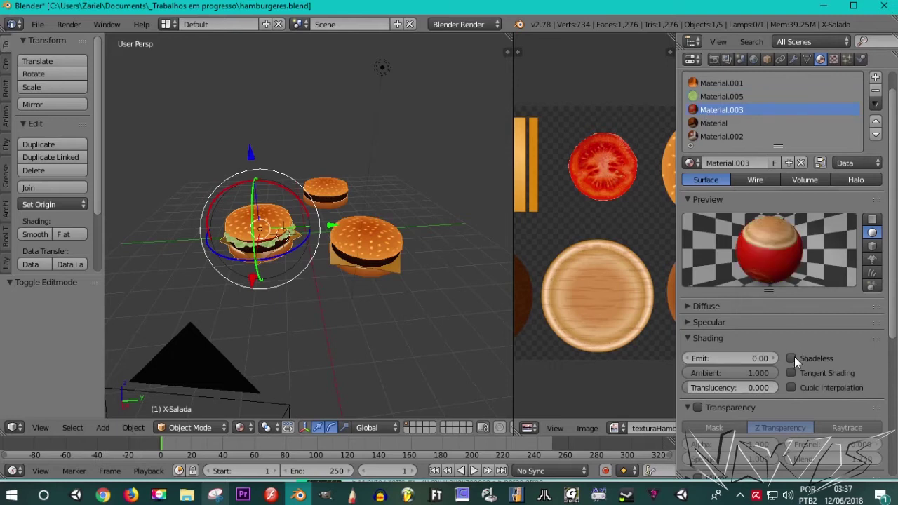
click(791, 357)
Make Material and Material.002 shadeless too, then render the scene with F12
click(714, 124)
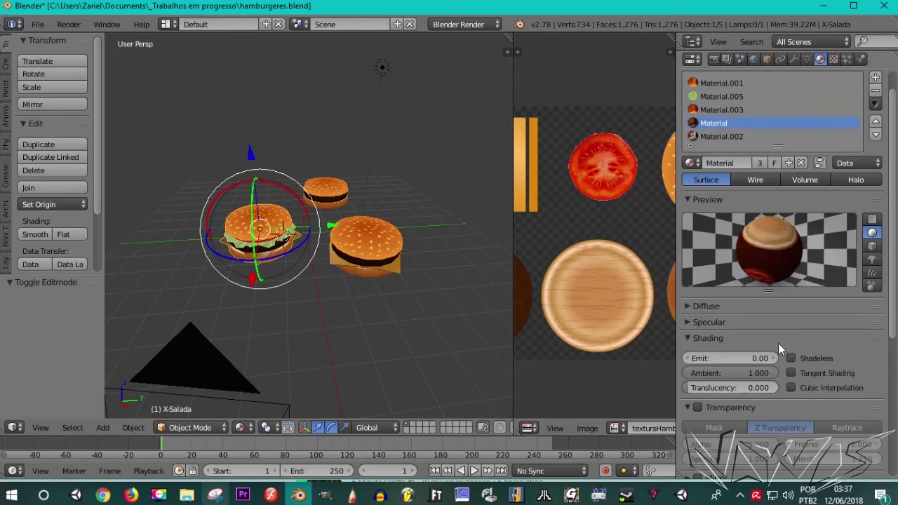
click(791, 357)
click(716, 133)
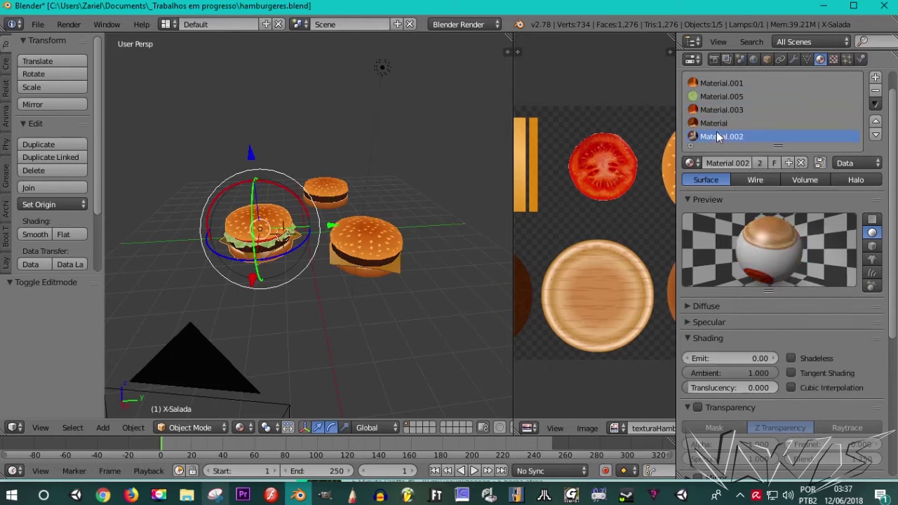
click(791, 358)
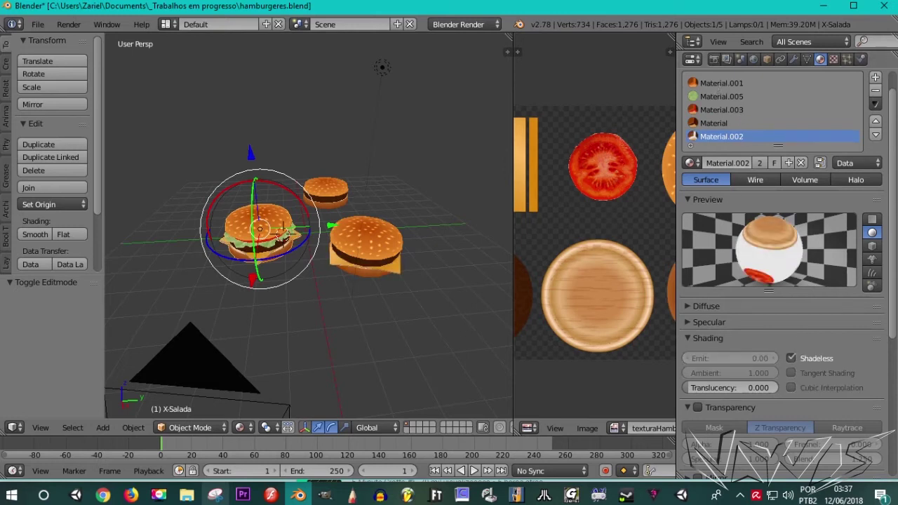
scroll(894, 204, up, 2)
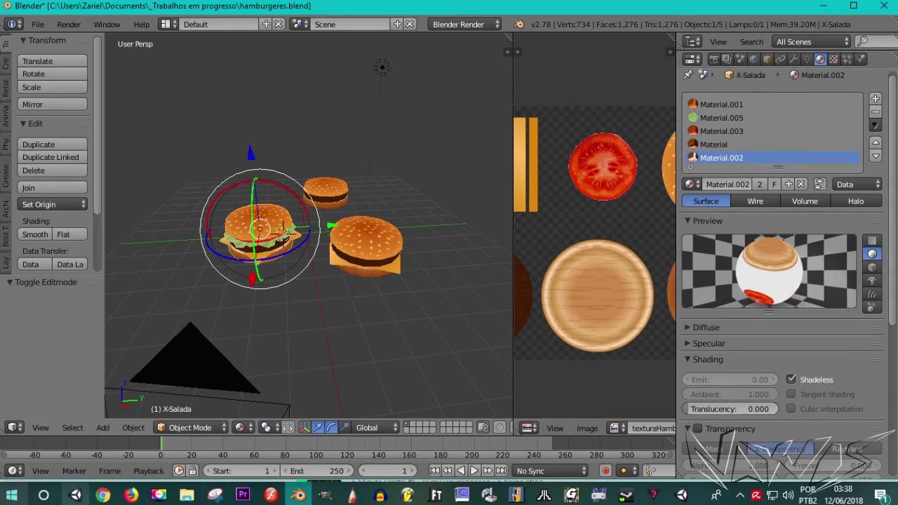
key(F12)
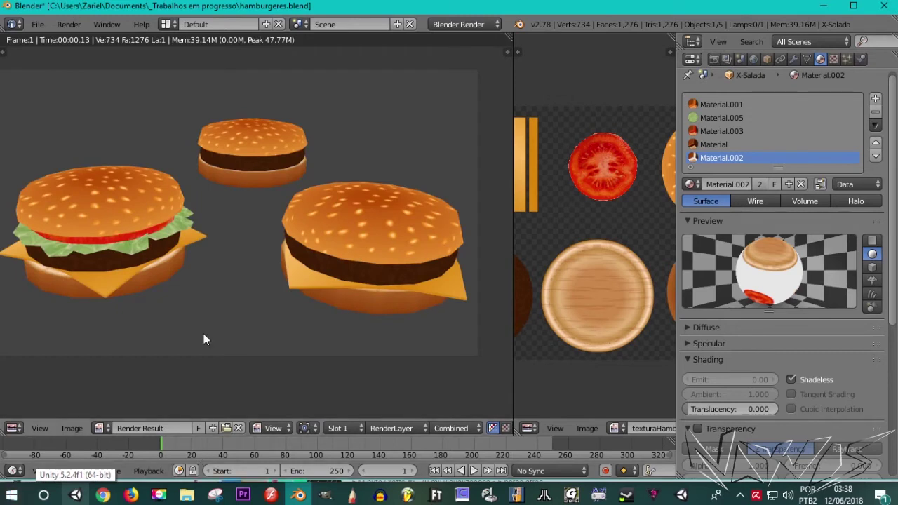
Switch the render result to the empty Slot 2, then return to the 3D view and select Material
middle_drag(201, 391, 231, 361)
click(337, 428)
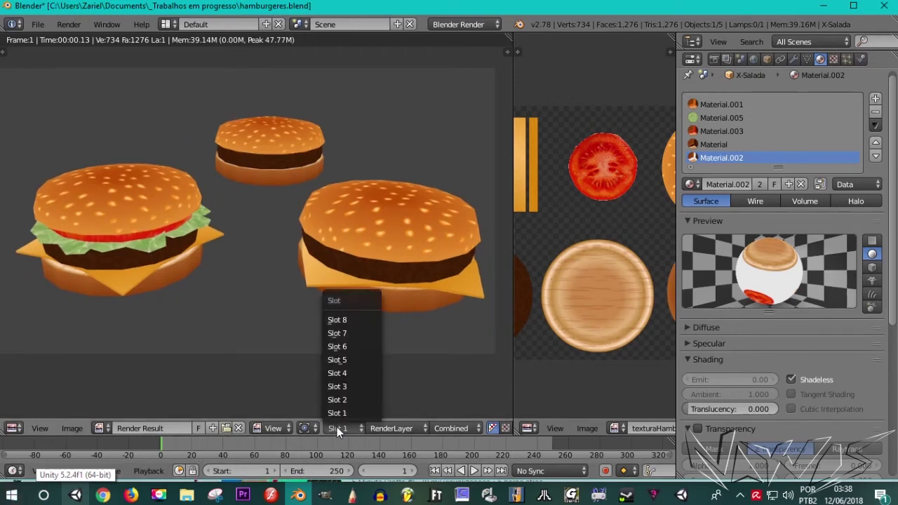
click(342, 402)
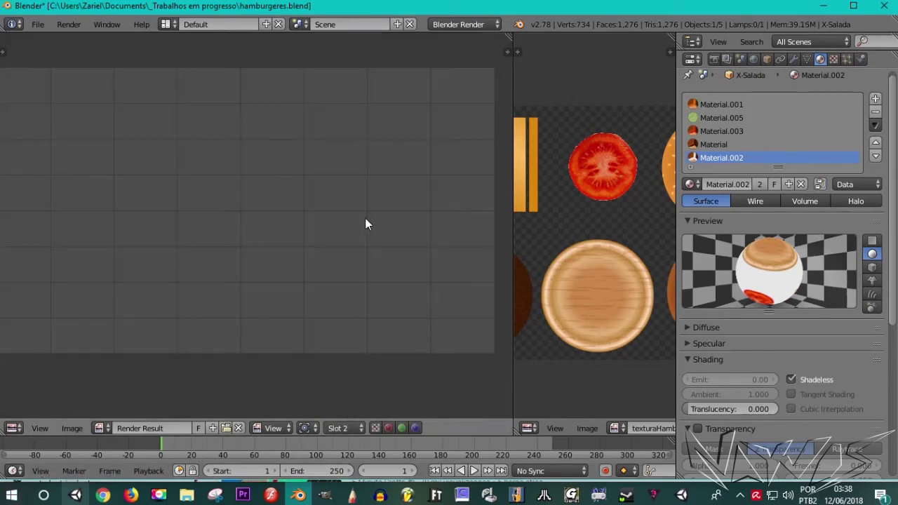
key(Escape)
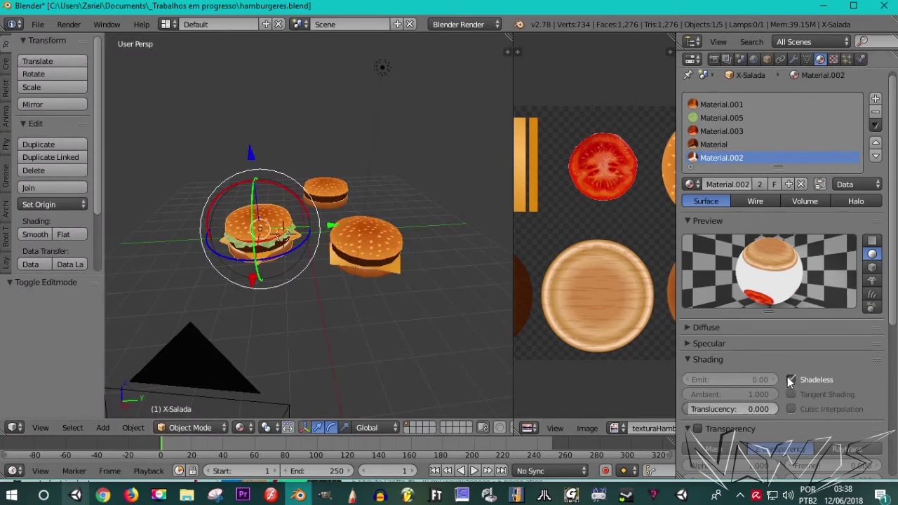
click(710, 144)
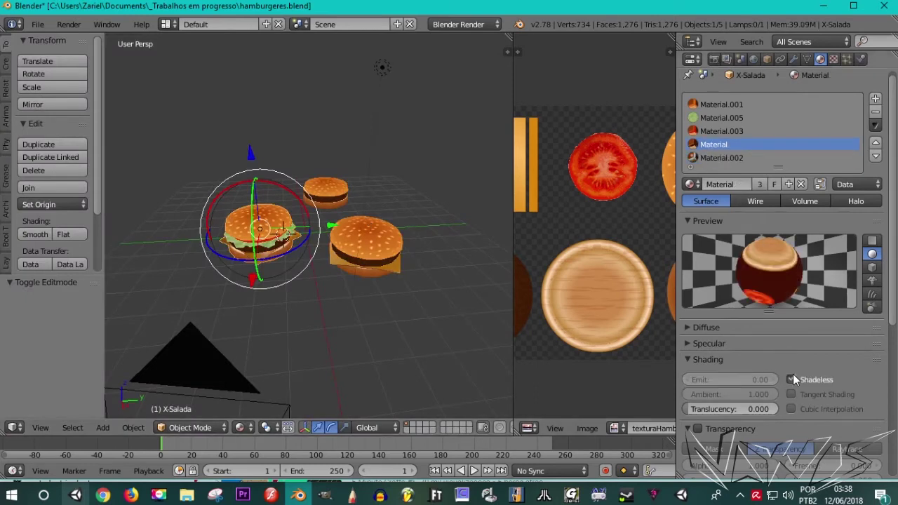
Turn shadeless off for Material.003, Material.005 and Material.001, then render into Slot 2
click(720, 130)
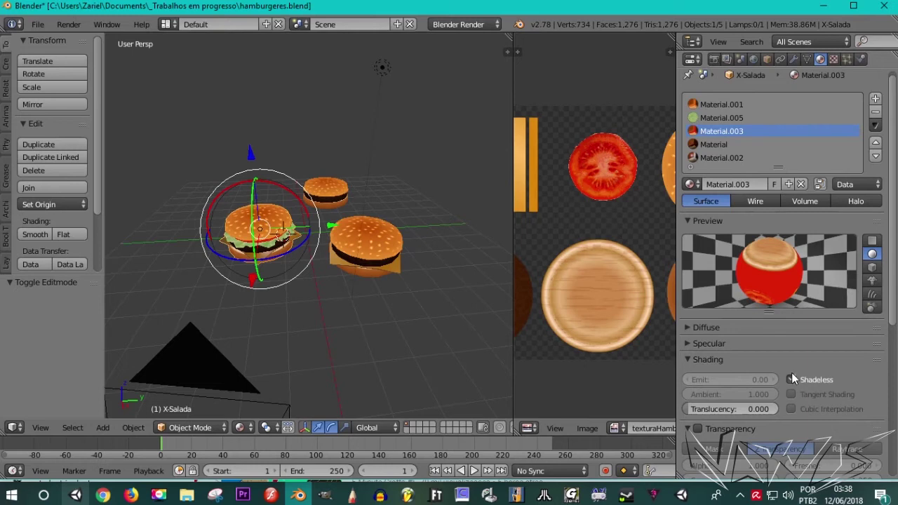
click(791, 377)
click(710, 118)
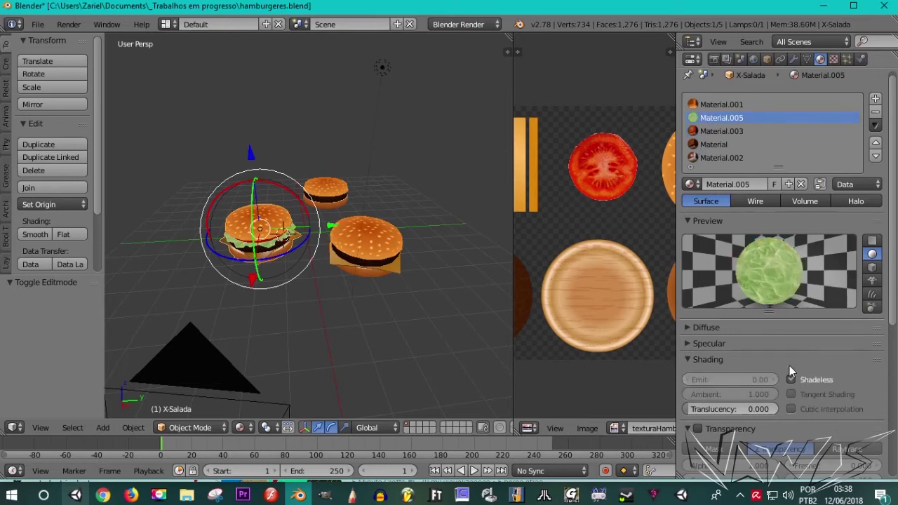
click(792, 379)
click(716, 105)
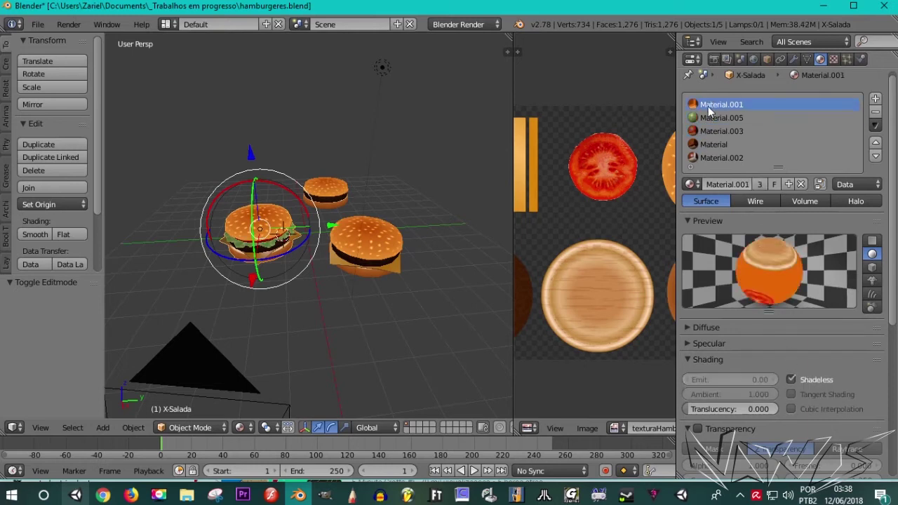
click(791, 379)
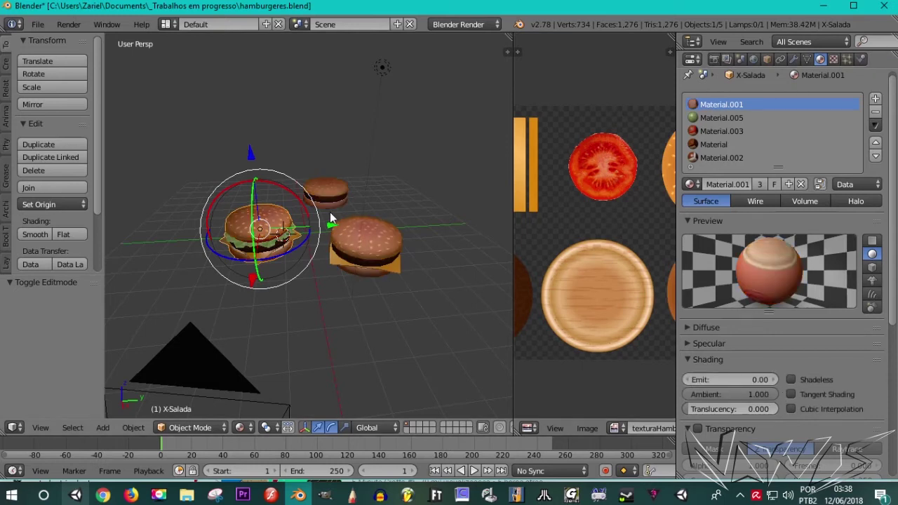
key(F12)
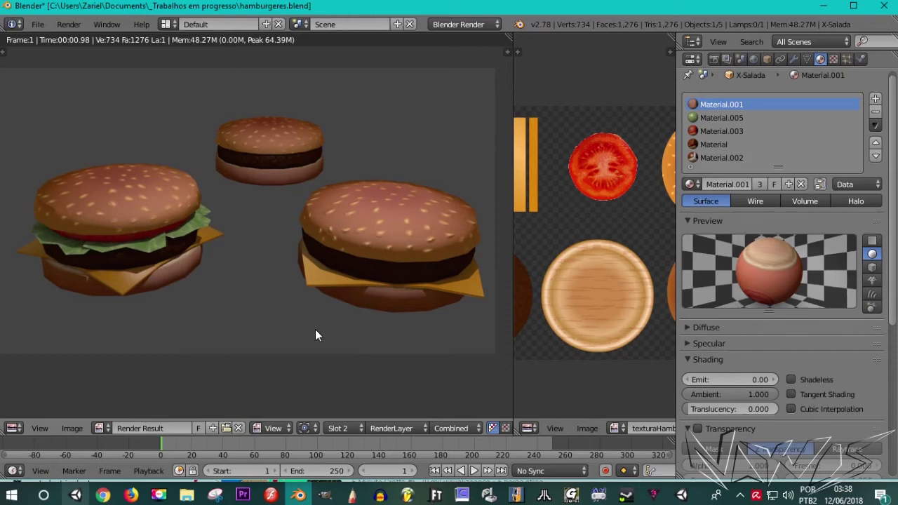
Toggle between the shadeless and shaded renders with J, then close the render and orbit the burgers
key(j)
key(j)
key(j)
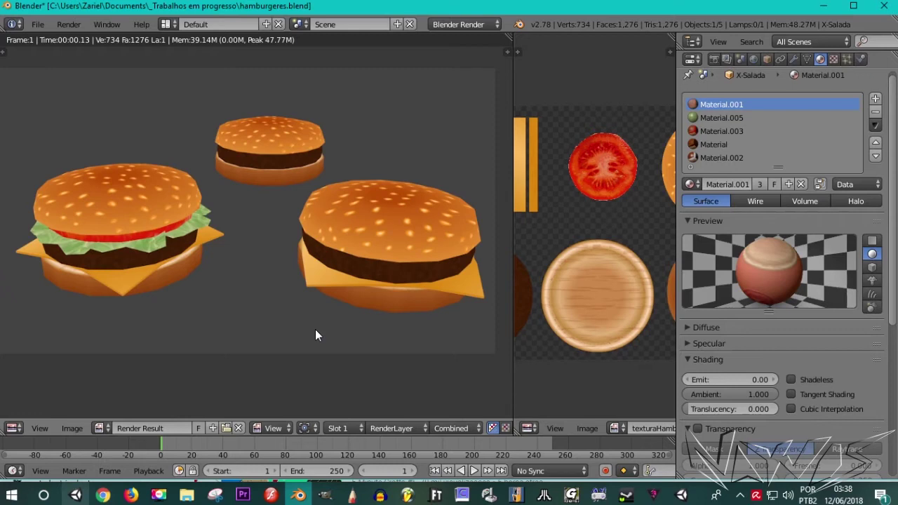
key(j)
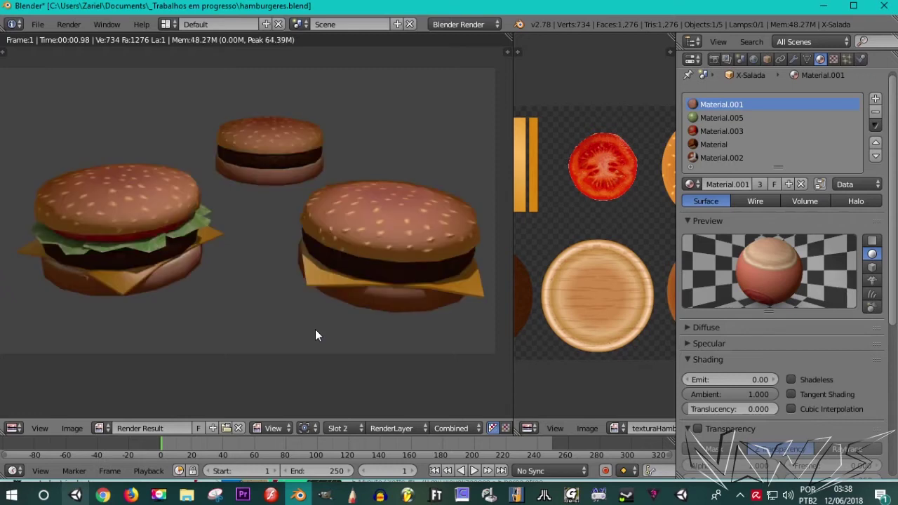
key(j)
key(j)
key(Escape)
mouse_move(315, 329)
middle_down()
mouse_move(403, 314)
mouse_move(444, 350)
mouse_move(395, 350)
mouse_move(351, 310)
mouse_move(354, 290)
middle_up()
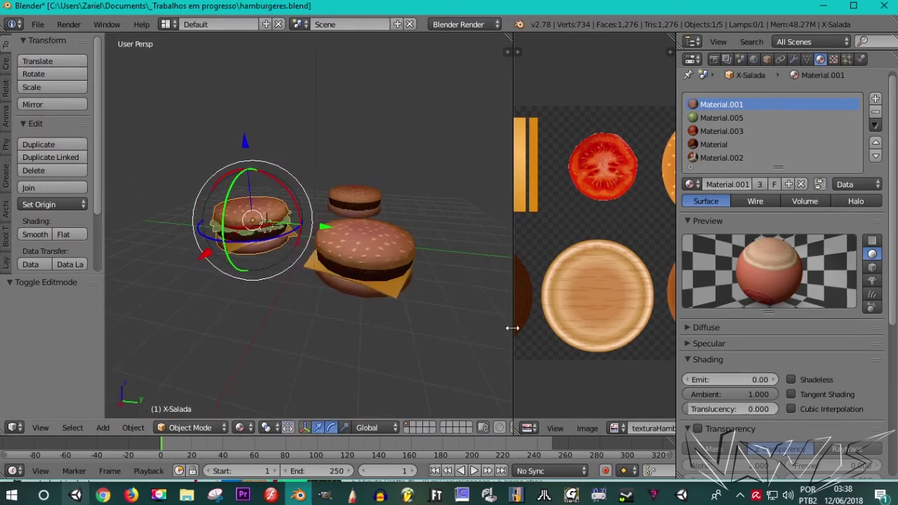
drag(511, 328, 495, 328)
scroll(859, 312, down, 4)
scroll(866, 313, down, 3)
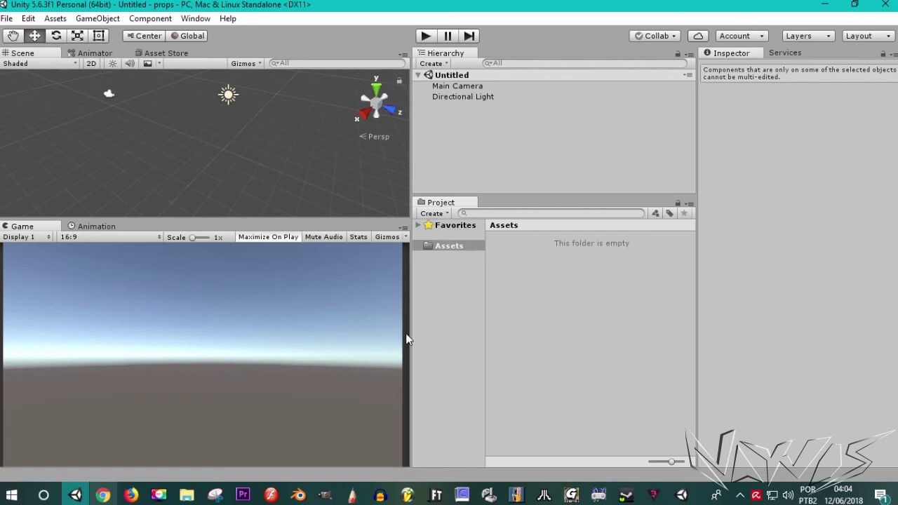
Zoom out the Unity Scene view and open the HamburgersProps folder in File Explorer
scroll(364, 152, down, 1)
scroll(344, 158, down, 1)
scroll(342, 161, down, 1)
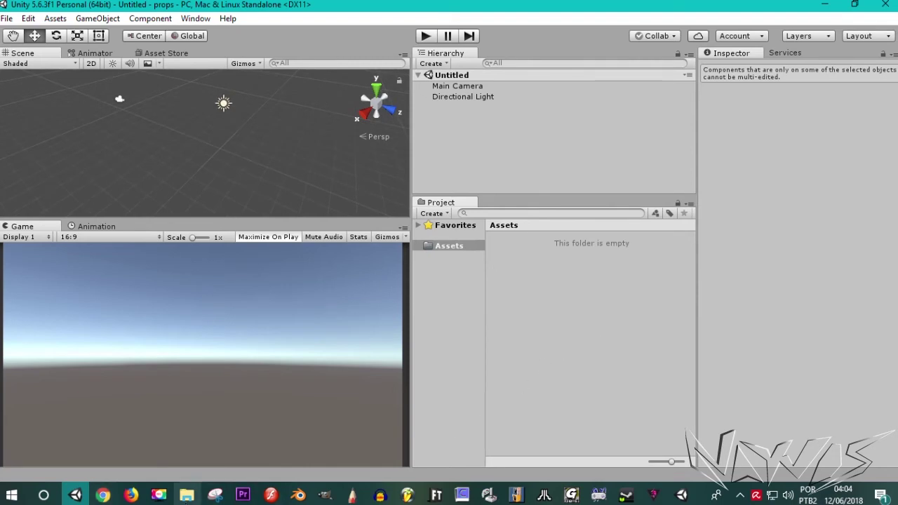
click(187, 495)
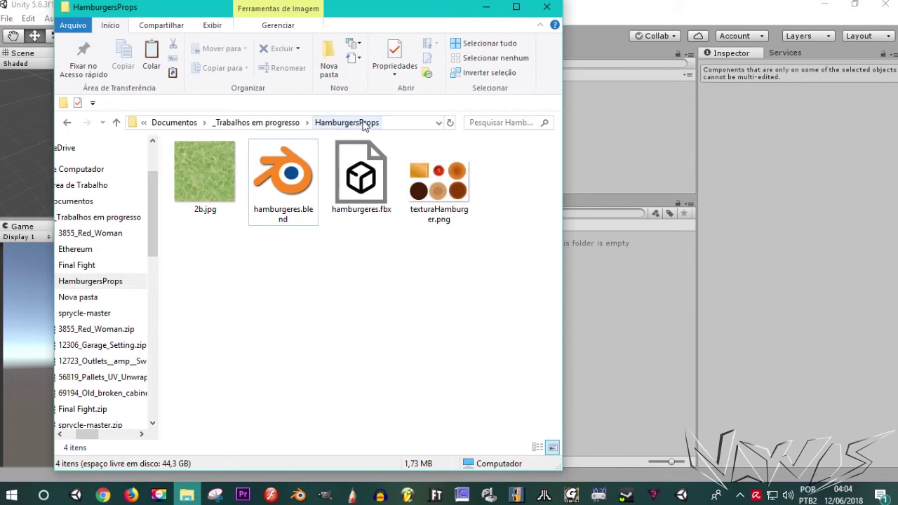
Drag 2b.jpg, hamburgeres.fbx and texturaHamburger.png from File Explorer into Unity's Assets
click(217, 206)
mouse_move(217, 180)
mouse_down()
mouse_move(264, 185)
mouse_move(206, 184)
mouse_up()
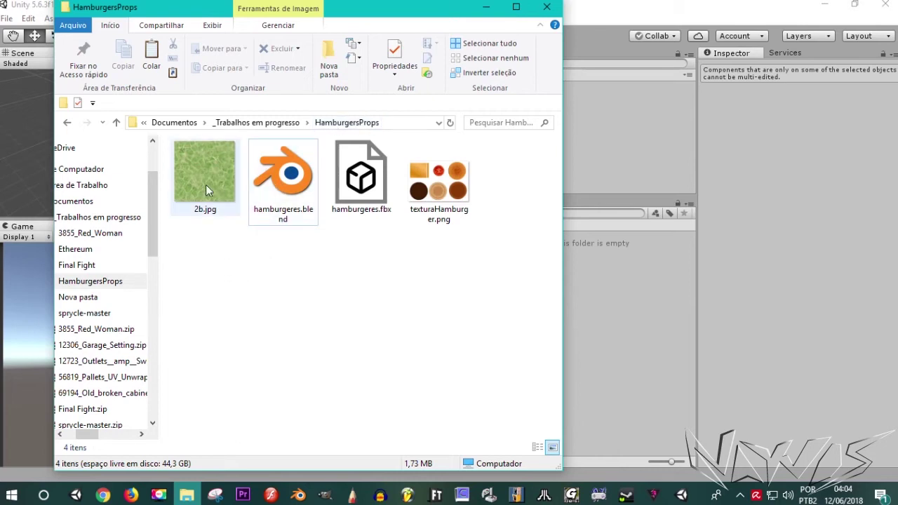
click(375, 202)
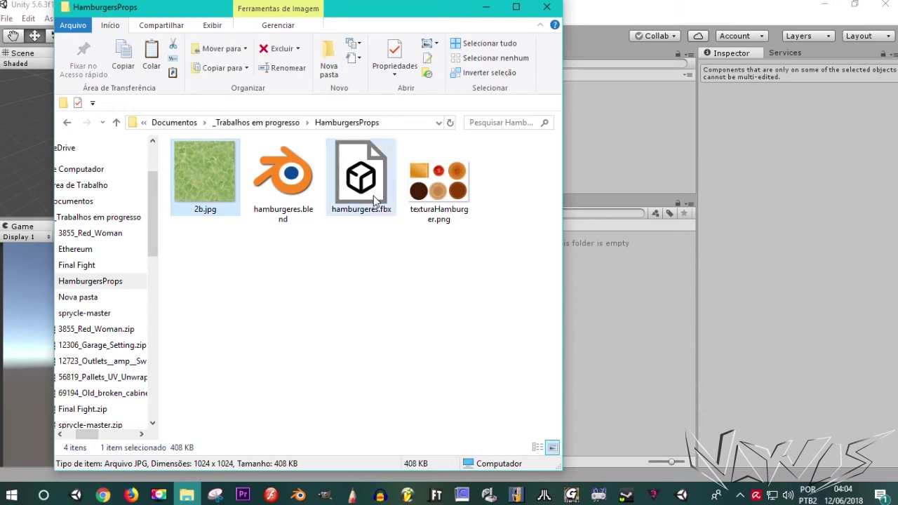
ctrl+click(442, 198)
ctrl+click(446, 197)
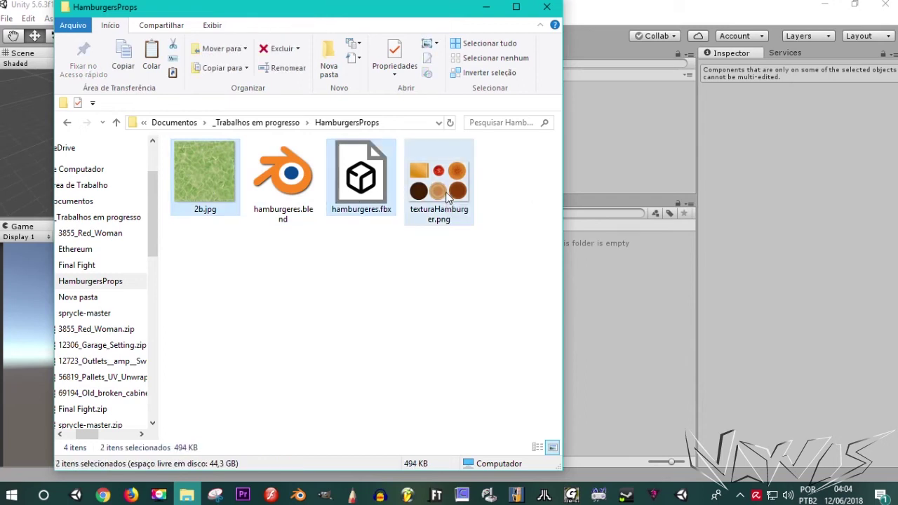
drag(438, 200, 615, 329)
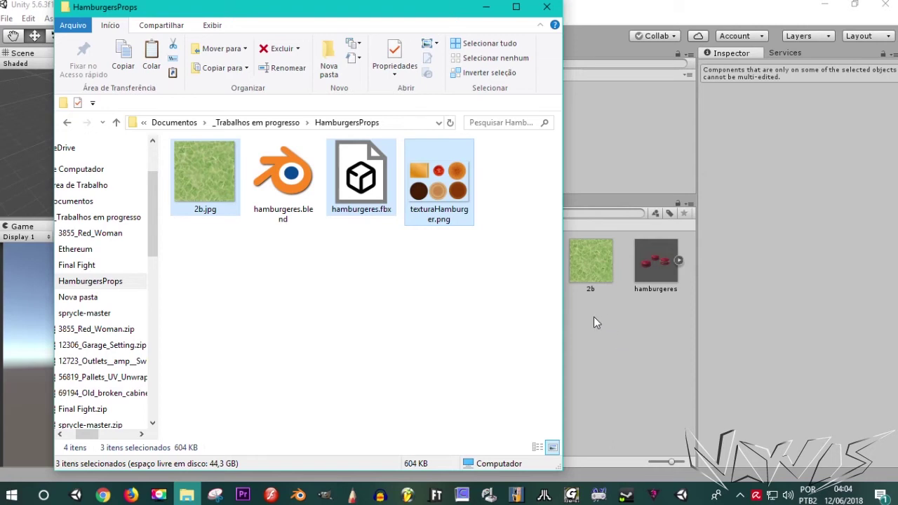
Check the new Materials folder and the hamburgeres model's import settings in Unity
click(593, 316)
click(525, 261)
click(633, 275)
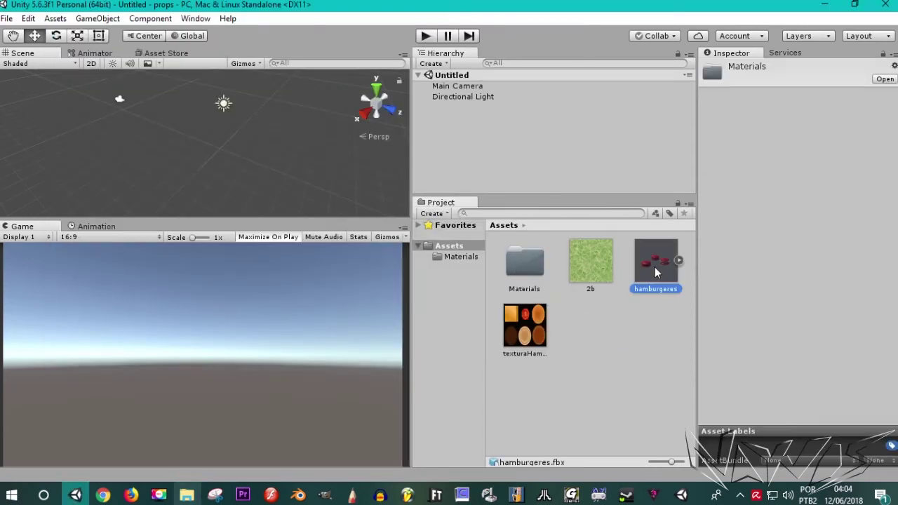
Expand hamburgeres.fbx in Assets and drag the model into the scene
click(677, 260)
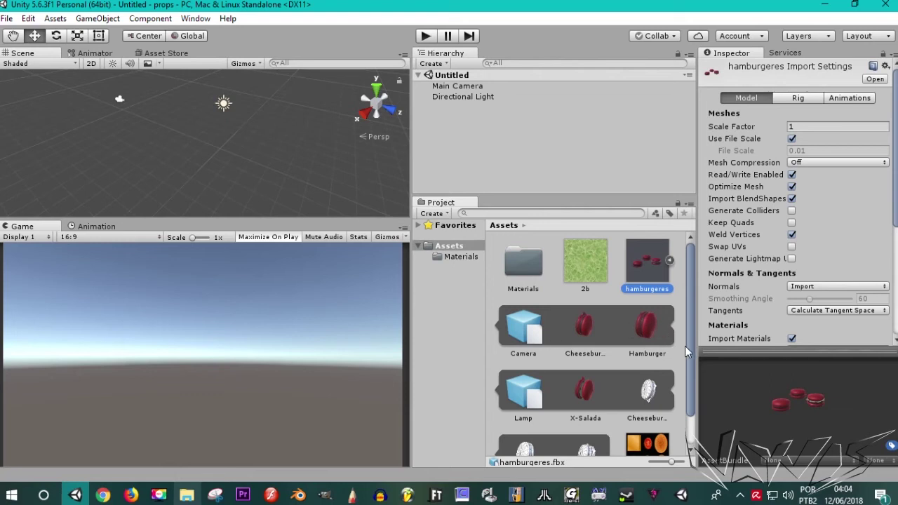
scroll(688, 355, down, 1)
scroll(693, 364, down, 1)
scroll(697, 377, up, 1)
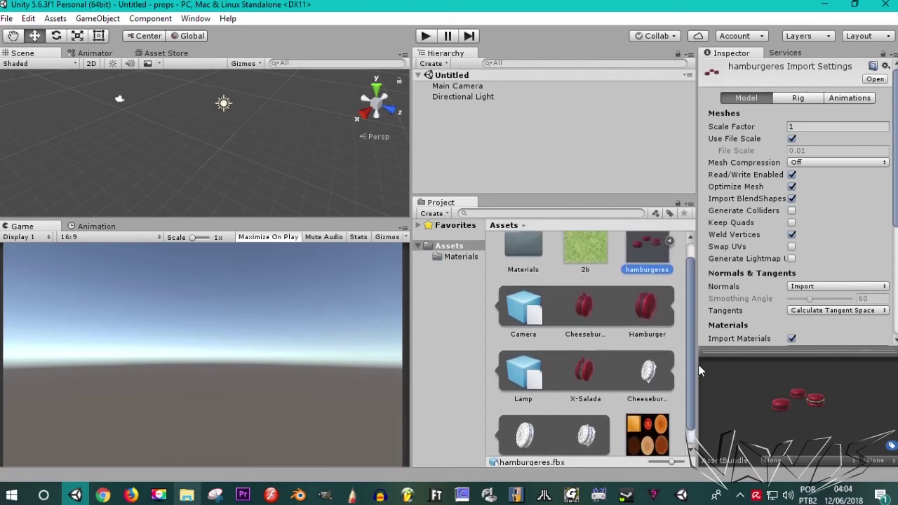
click(588, 310)
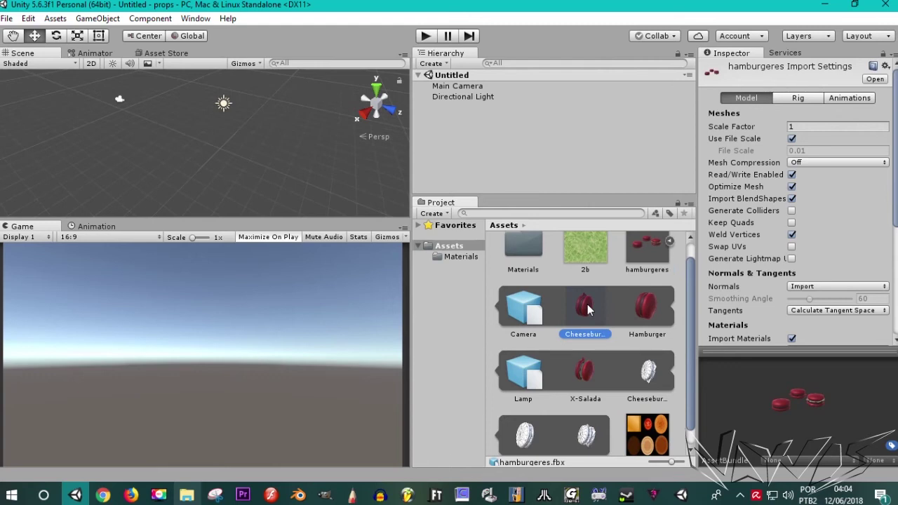
mouse_move(588, 310)
mouse_down()
mouse_move(421, 115)
mouse_move(439, 110)
mouse_up()
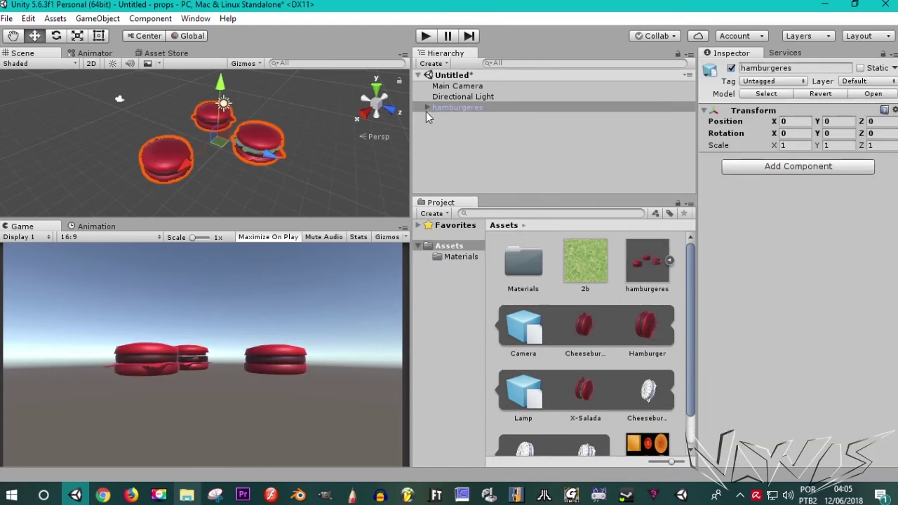
scroll(208, 158, up, 1)
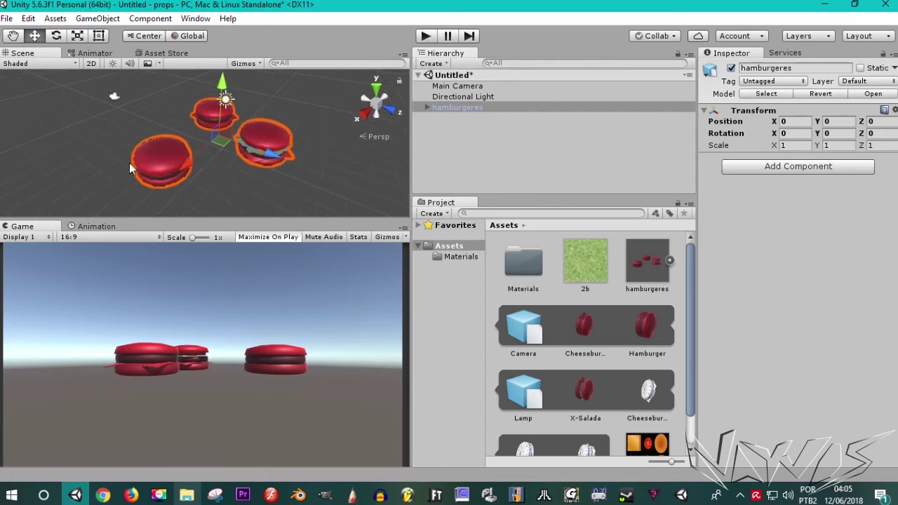
scroll(278, 142, up, 2)
scroll(288, 147, down, 1)
mouse_move(294, 149)
middle_down()
mouse_move(303, 155)
mouse_move(265, 159)
middle_up()
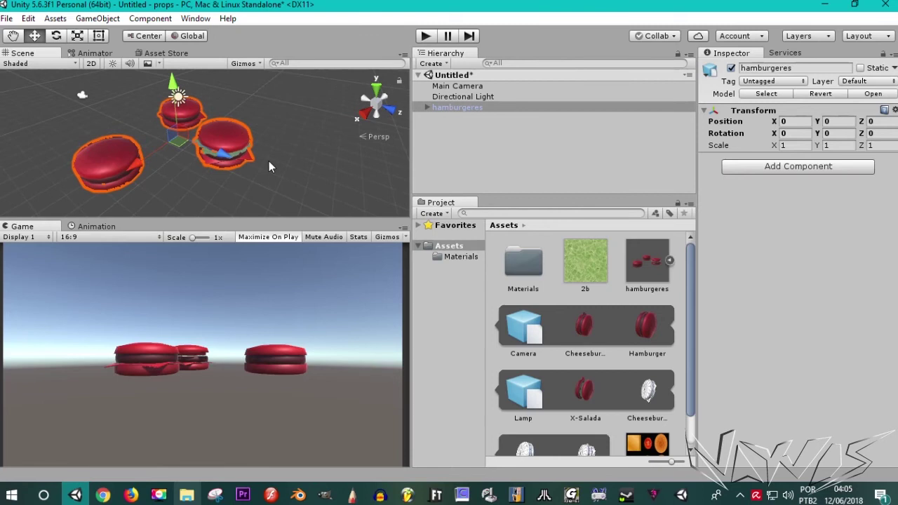
click(218, 172)
alt+drag(218, 172, 133, 168)
scroll(154, 157, up, 1)
scroll(176, 148, up, 1)
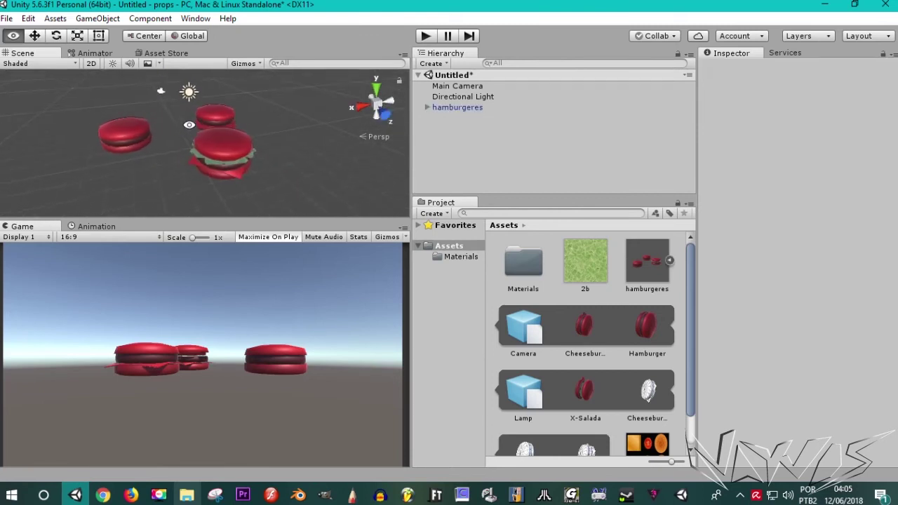
scroll(206, 133, up, 1)
scroll(232, 125, up, 1)
mouse_move(233, 124)
alt+mouse_down()
mouse_move(106, 159)
mouse_move(297, 137)
alt+mouse_up()
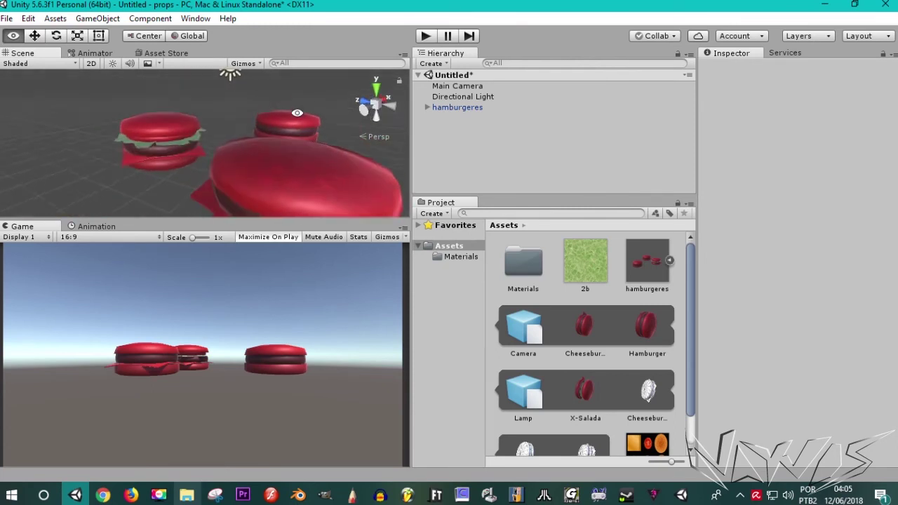
scroll(288, 143, down, 2)
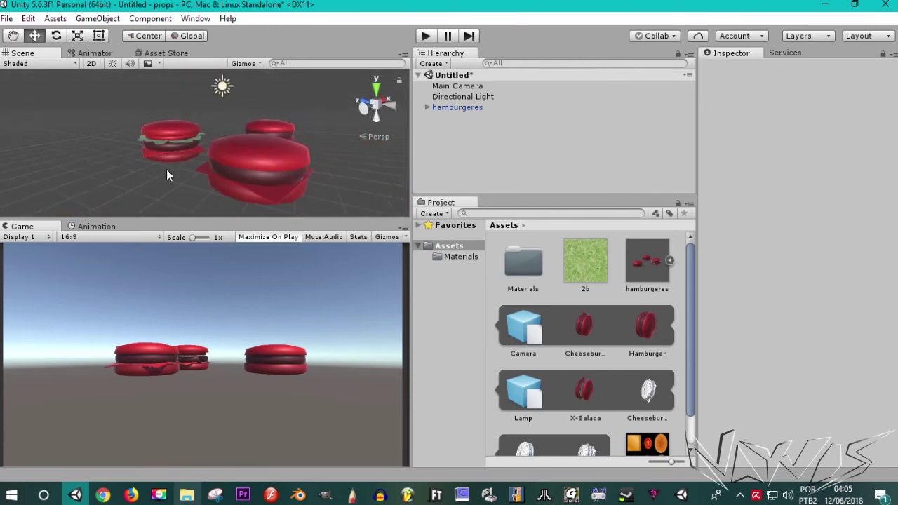
mouse_move(224, 158)
alt+mouse_down()
mouse_move(333, 204)
mouse_move(351, 202)
alt+mouse_up()
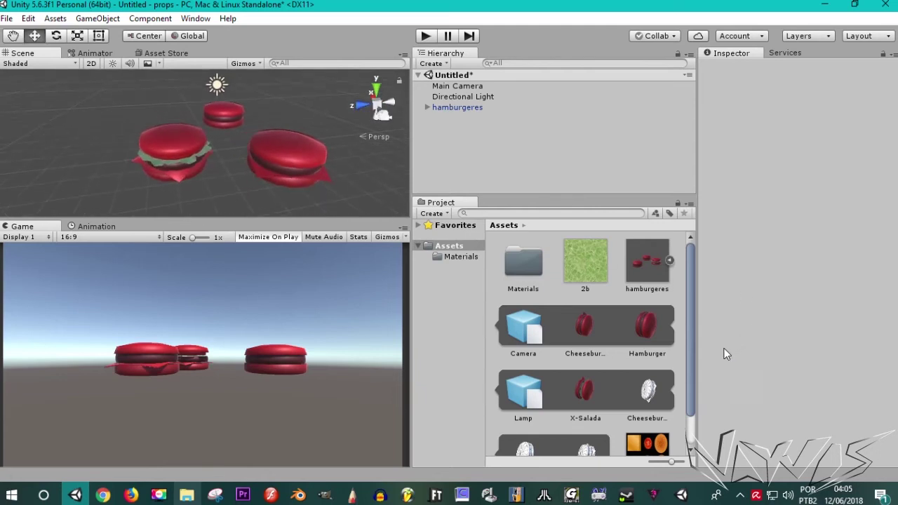
drag(695, 406, 707, 442)
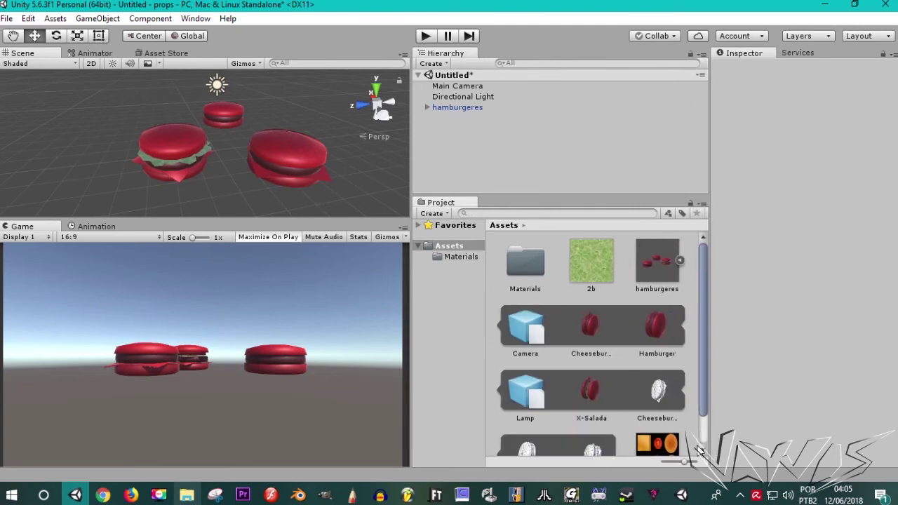
In Assets > Materials, set the texturaHamburger material's albedo colour to white FFFFFF
double_click(523, 260)
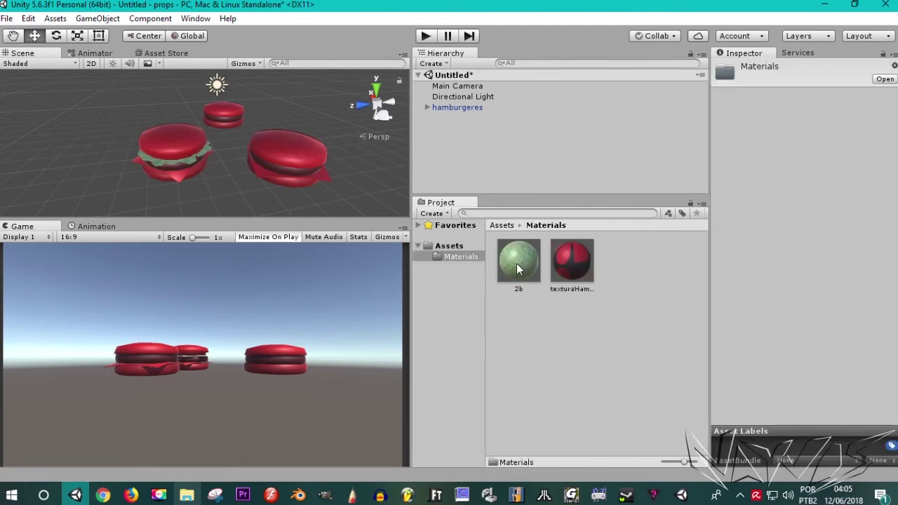
click(519, 261)
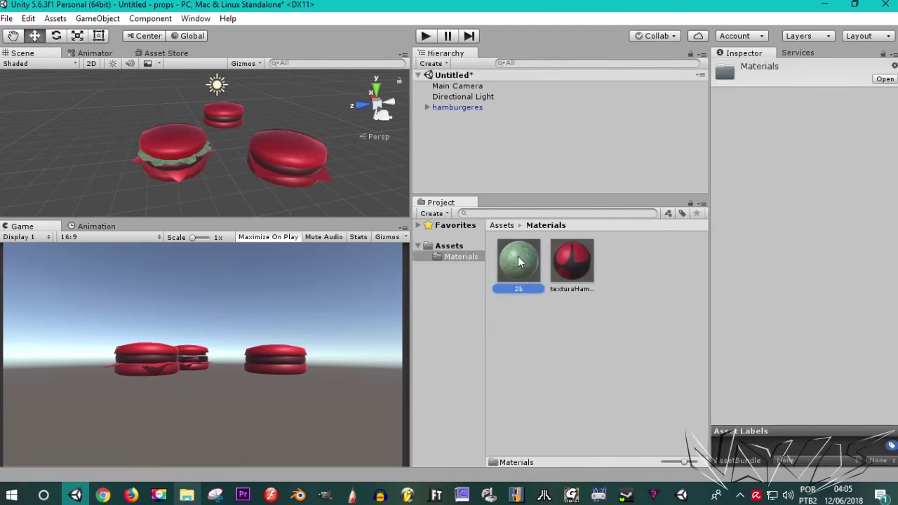
click(575, 268)
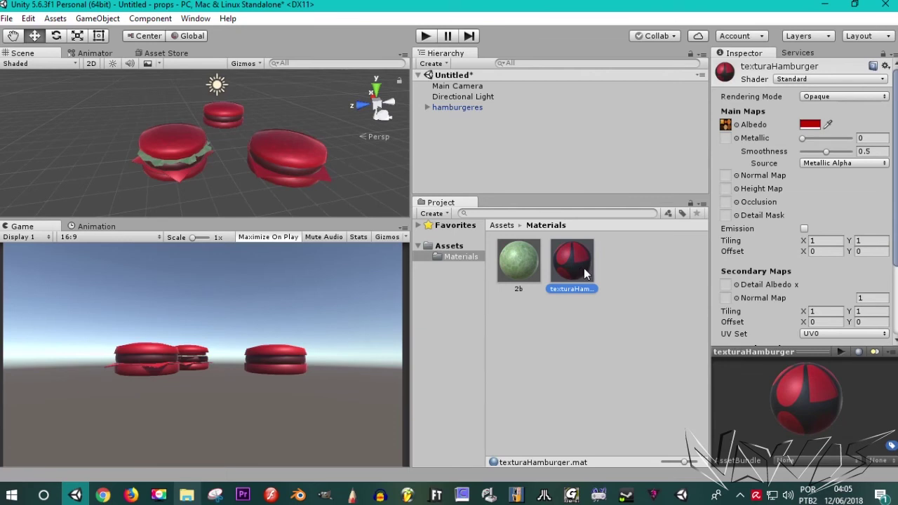
click(809, 125)
mouse_move(593, 133)
mouse_down()
mouse_move(525, 102)
mouse_move(503, 109)
mouse_up()
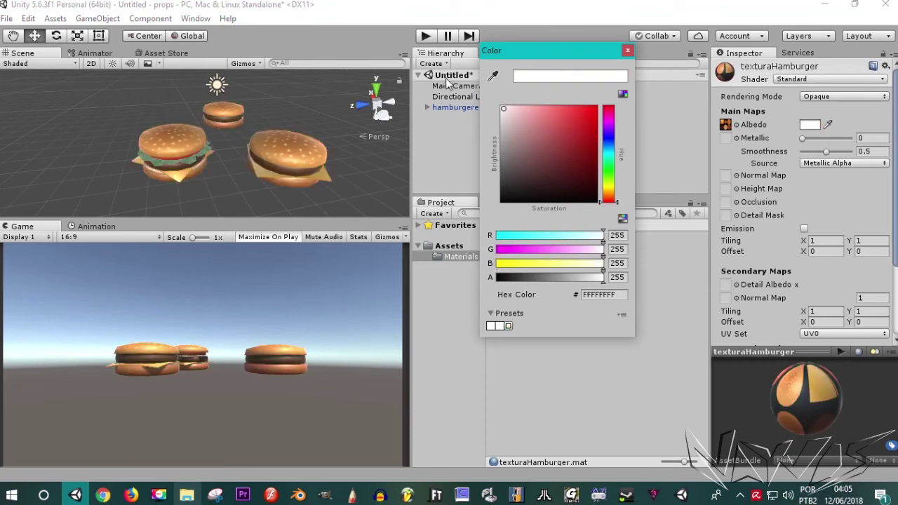
click(652, 277)
Set the 2b material's albedo colour to white FFFFFF as well
click(514, 269)
click(812, 125)
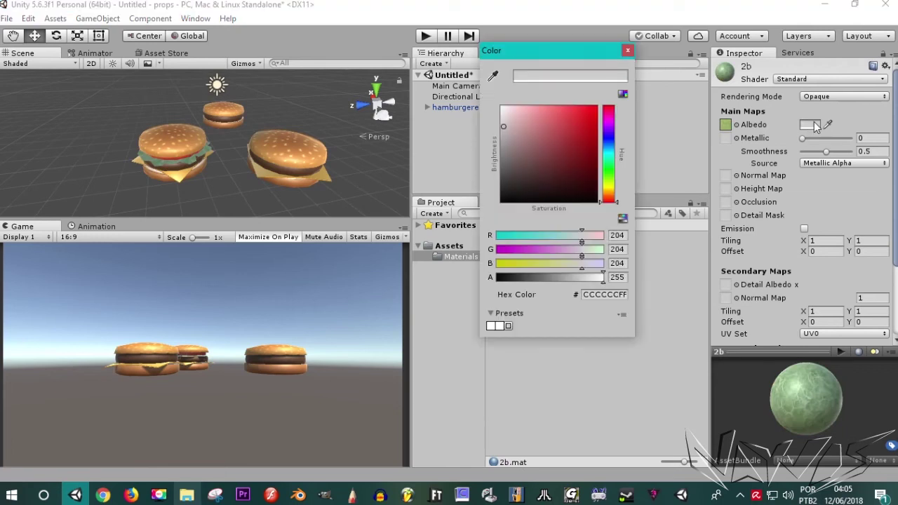
drag(556, 143, 502, 109)
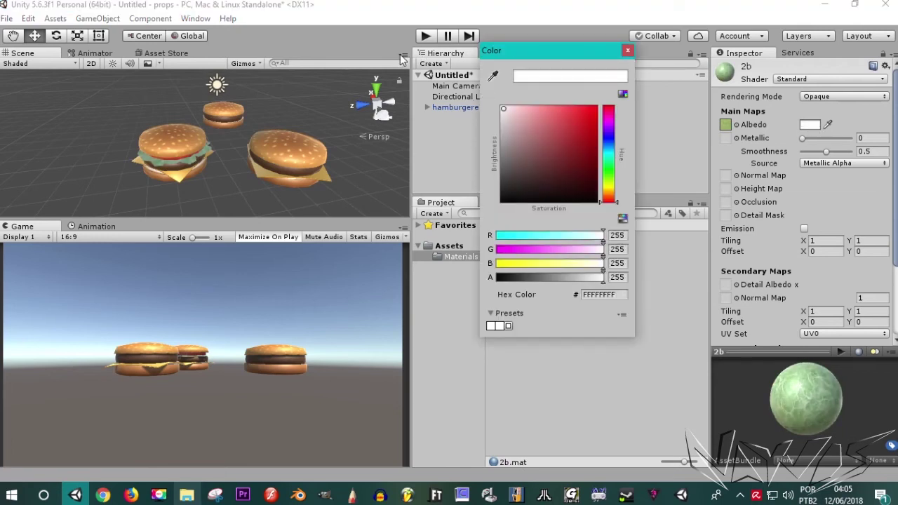
click(639, 358)
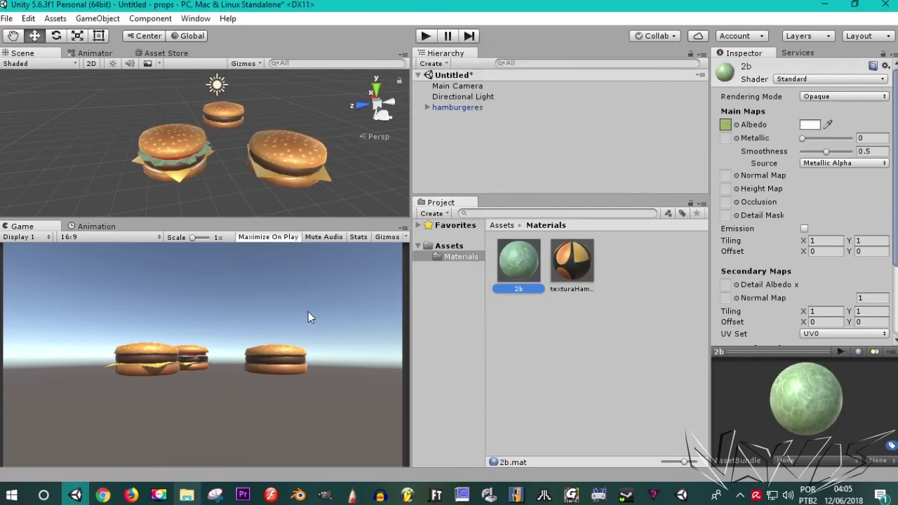
Select the Main Camera and move it closer to the burgers, lowering it to Y 3.68
middle_drag(280, 161, 249, 160)
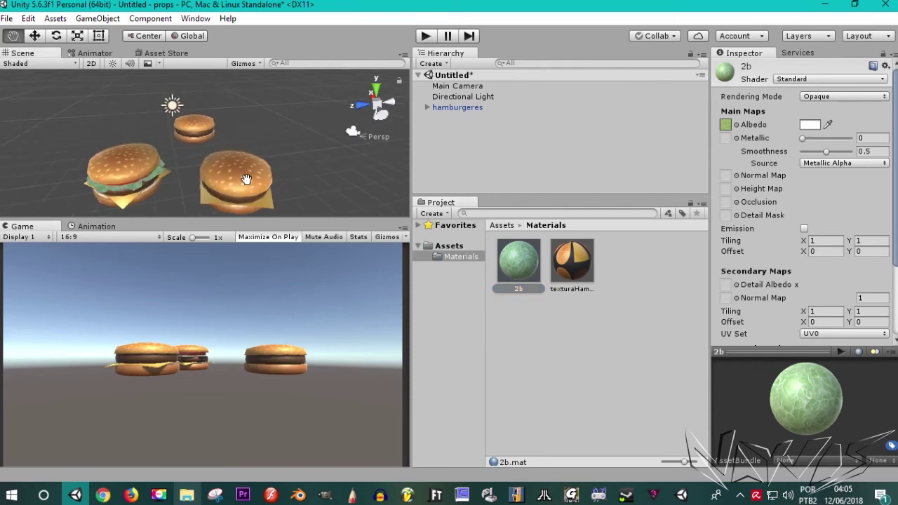
scroll(256, 155, down, 1)
scroll(270, 143, down, 1)
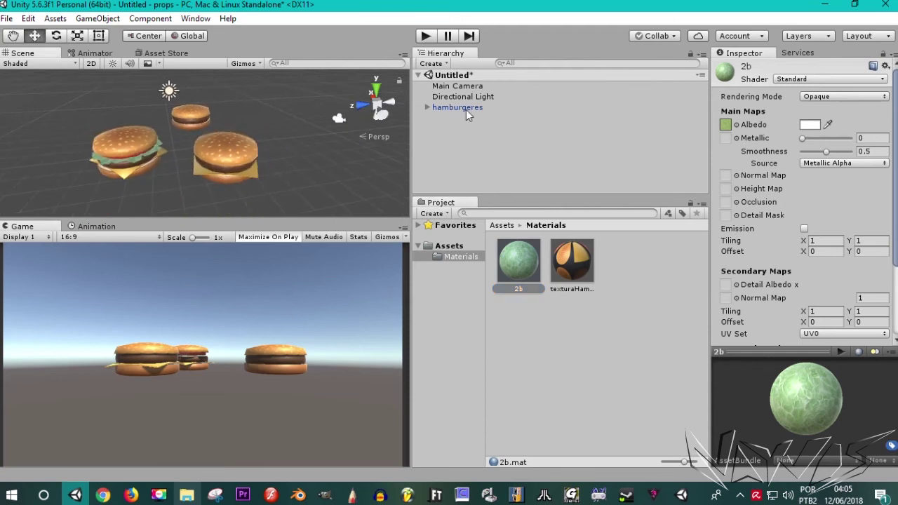
click(466, 87)
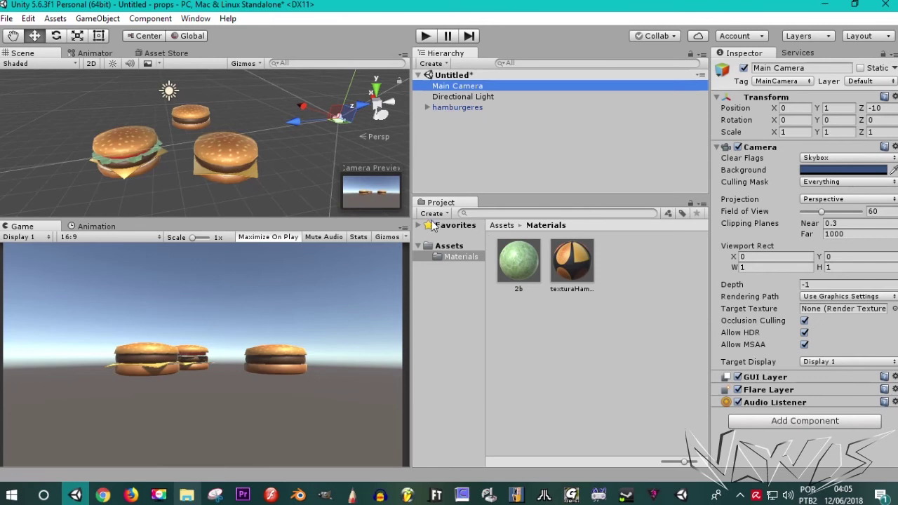
alt+drag(354, 115, 326, 120)
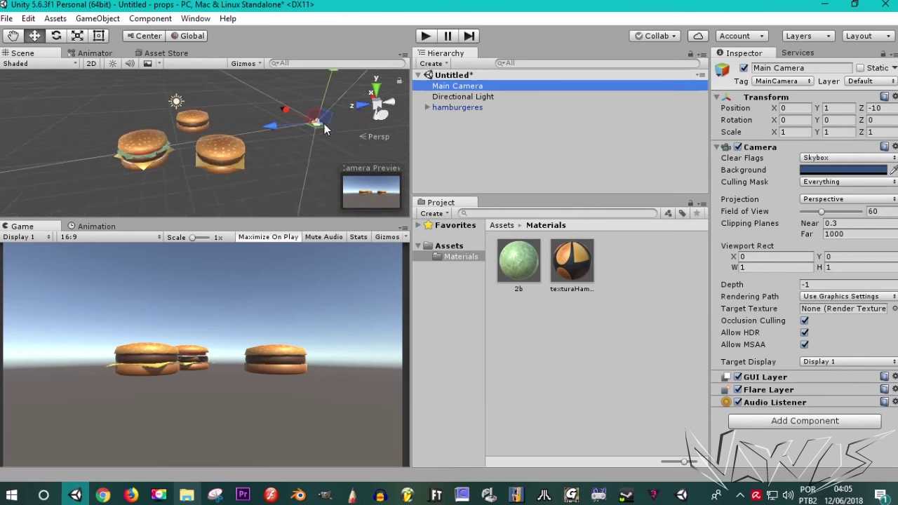
mouse_move(271, 125)
mouse_down()
mouse_move(228, 144)
mouse_move(257, 143)
mouse_up()
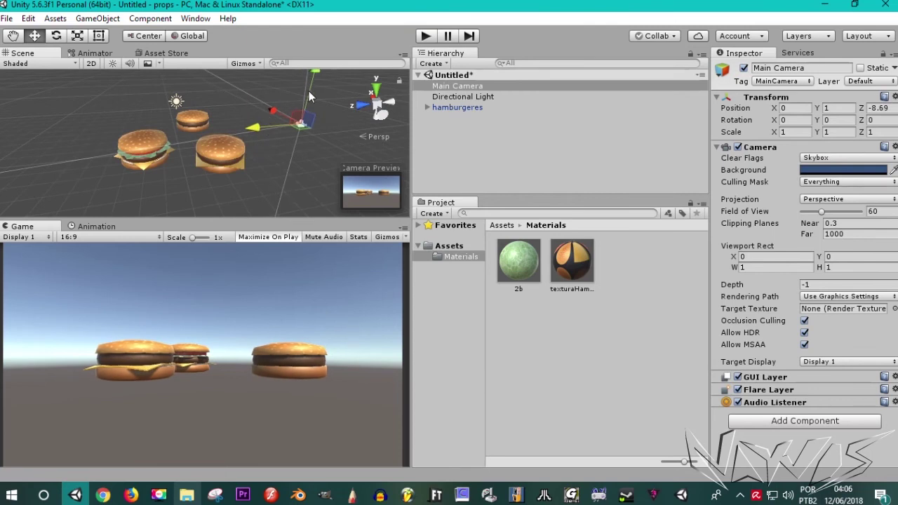
mouse_move(310, 86)
mouse_down()
mouse_move(304, 107)
mouse_move(310, 60)
mouse_move(303, 88)
mouse_up()
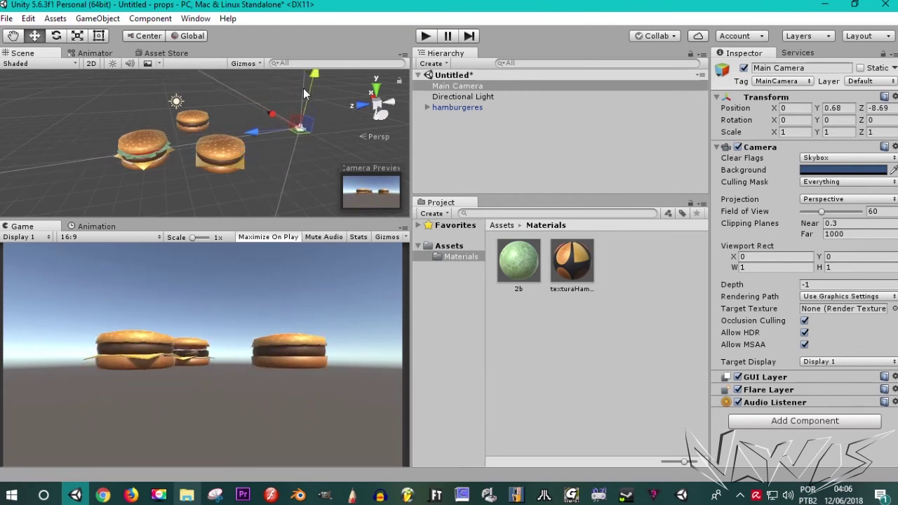
Tilt the Main Camera down toward the burgers to an X rotation of 11.92
click(77, 36)
click(56, 36)
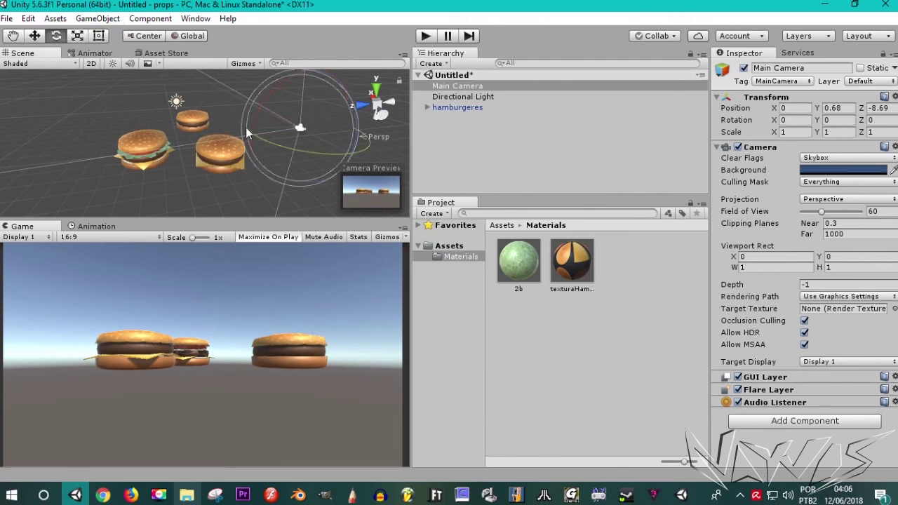
drag(246, 126, 267, 141)
key(w)
drag(774, 120, 79, 115)
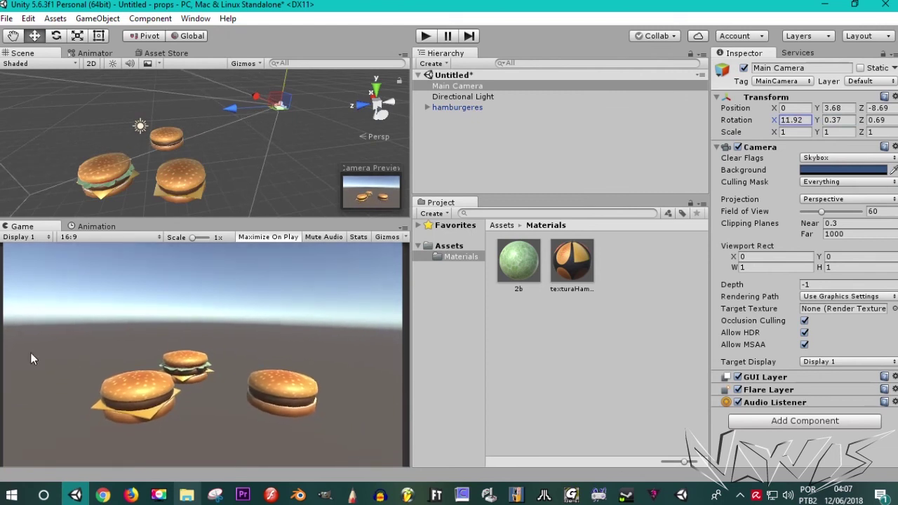
click(247, 379)
click(425, 36)
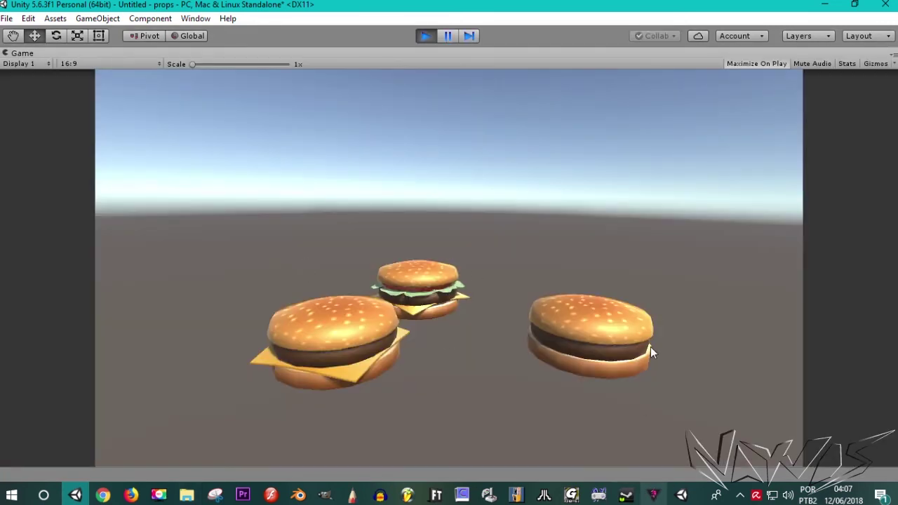
click(425, 36)
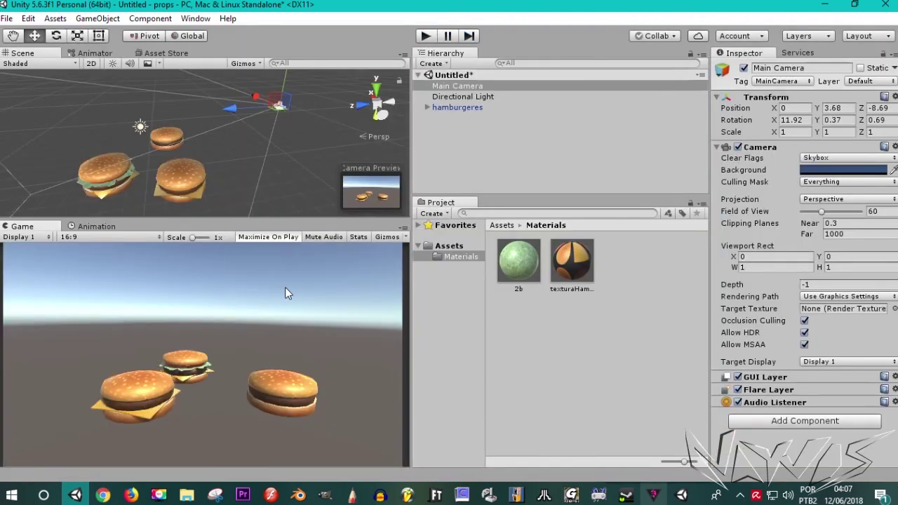
alt+drag(201, 165, 385, 122)
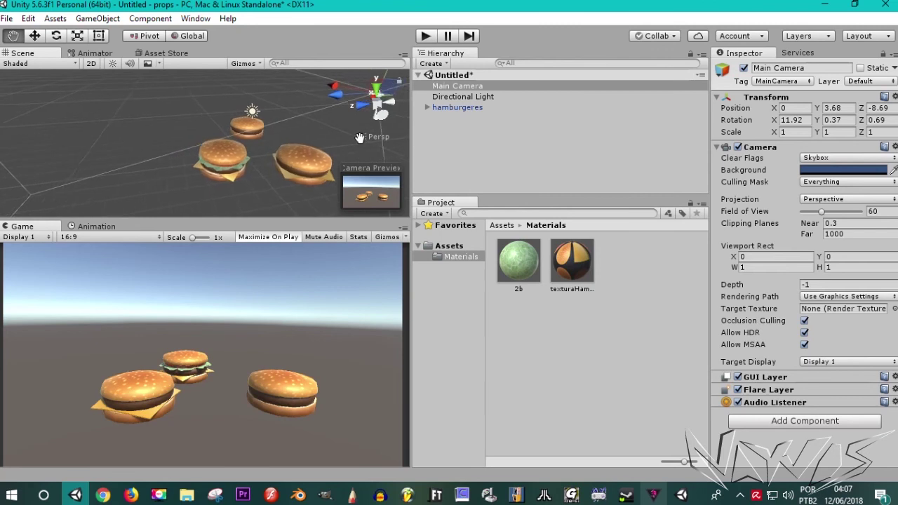
middle_drag(385, 122, 216, 143)
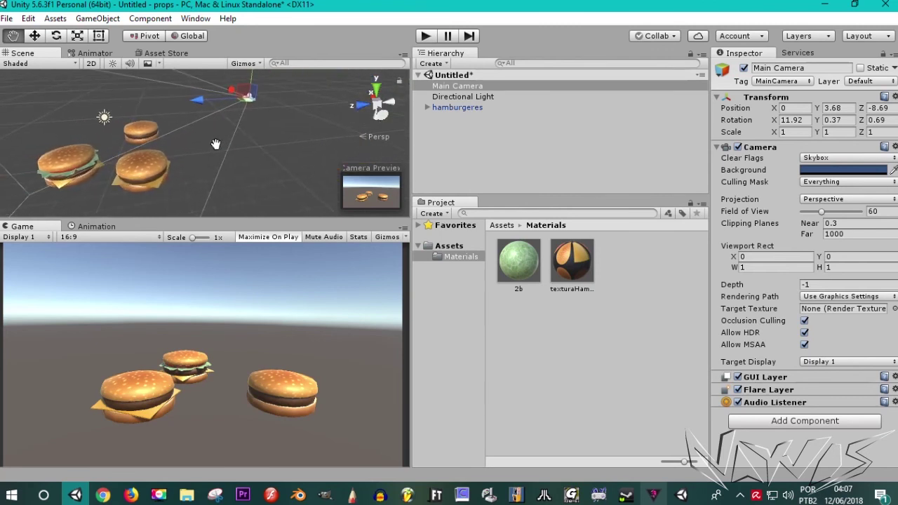